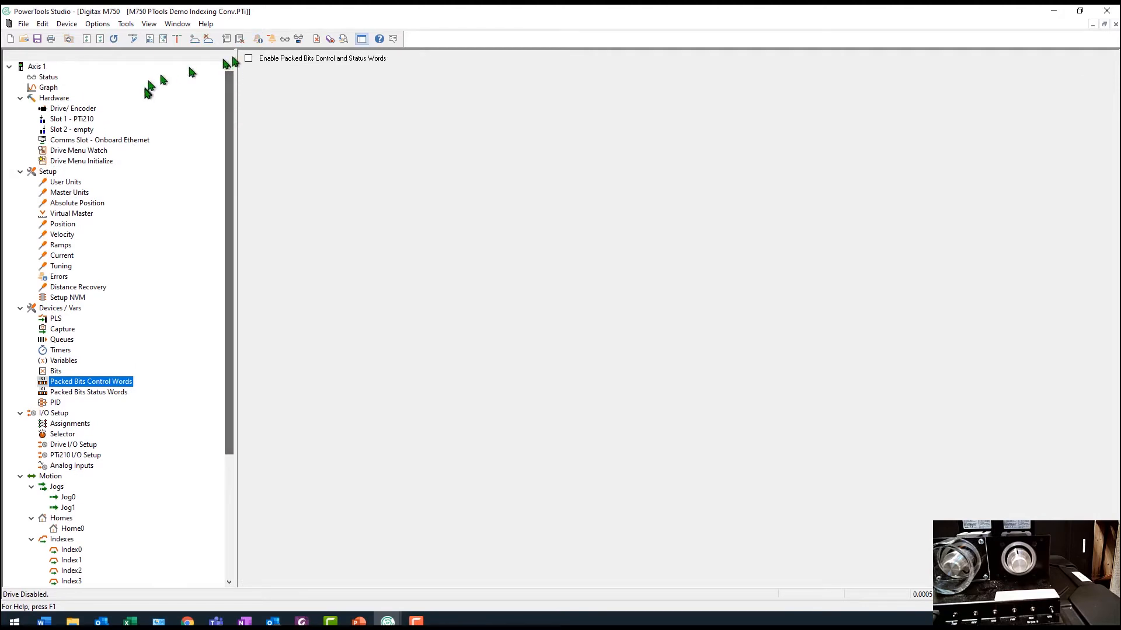
Review the motor types offered in the Drive/Encoder setup and choose EnDat as the encoder type.
{"action": "left_click", "coordinate": [73, 108]}
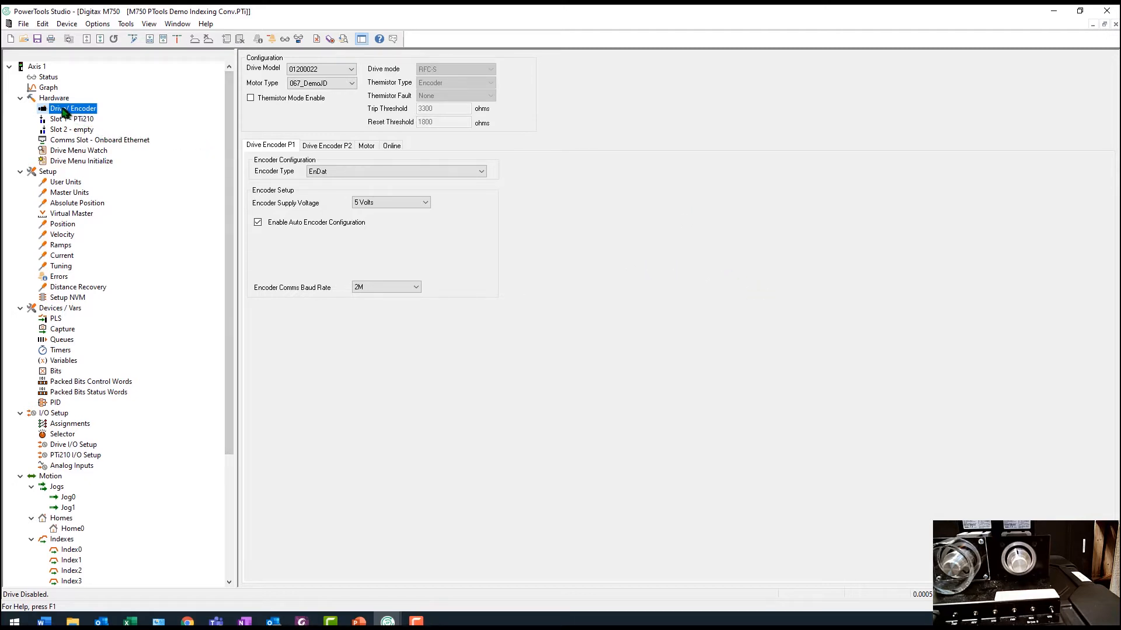
{"action": "left_click", "coordinate": [309, 70]}
{"action": "left_click", "coordinate": [308, 83]}
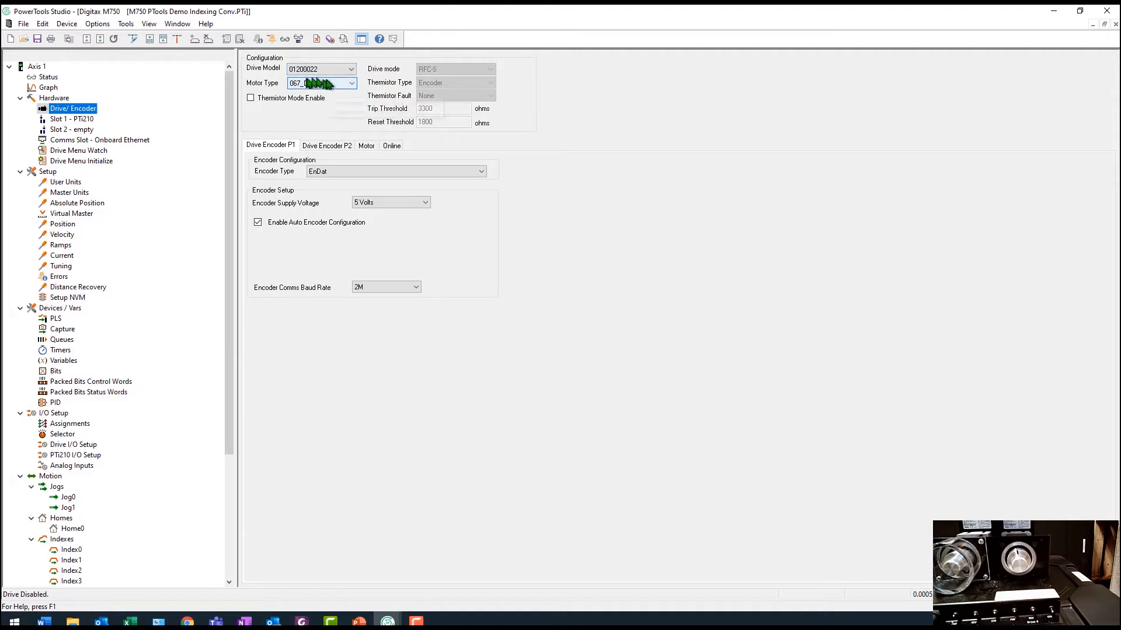
{"action": "left_click", "coordinate": [325, 84]}
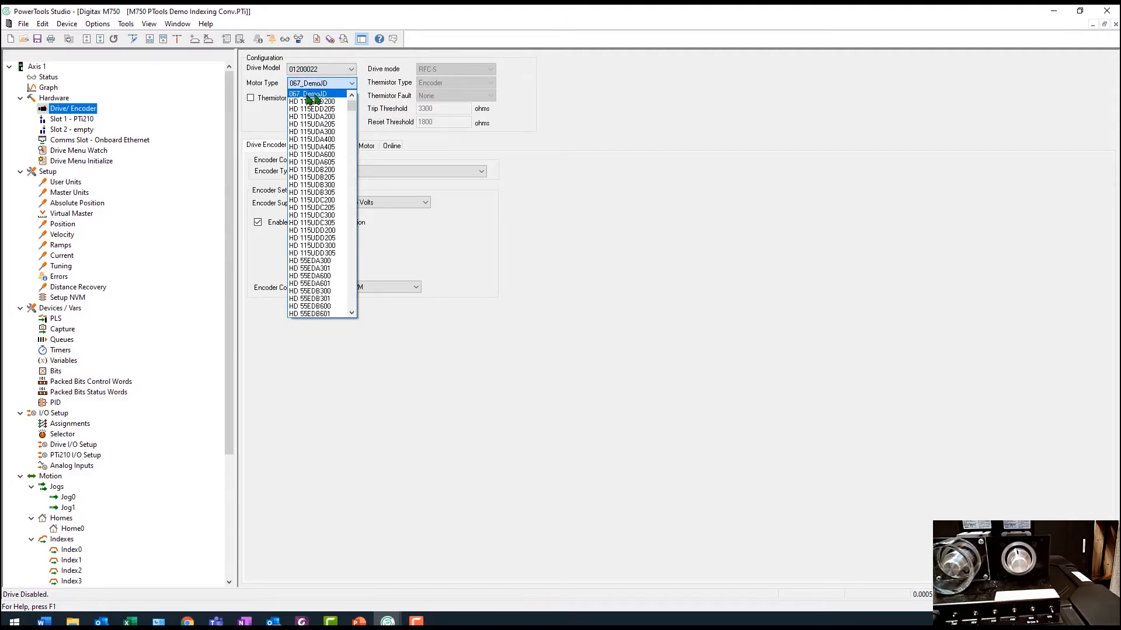
{"action": "left_click", "coordinate": [547, 126]}
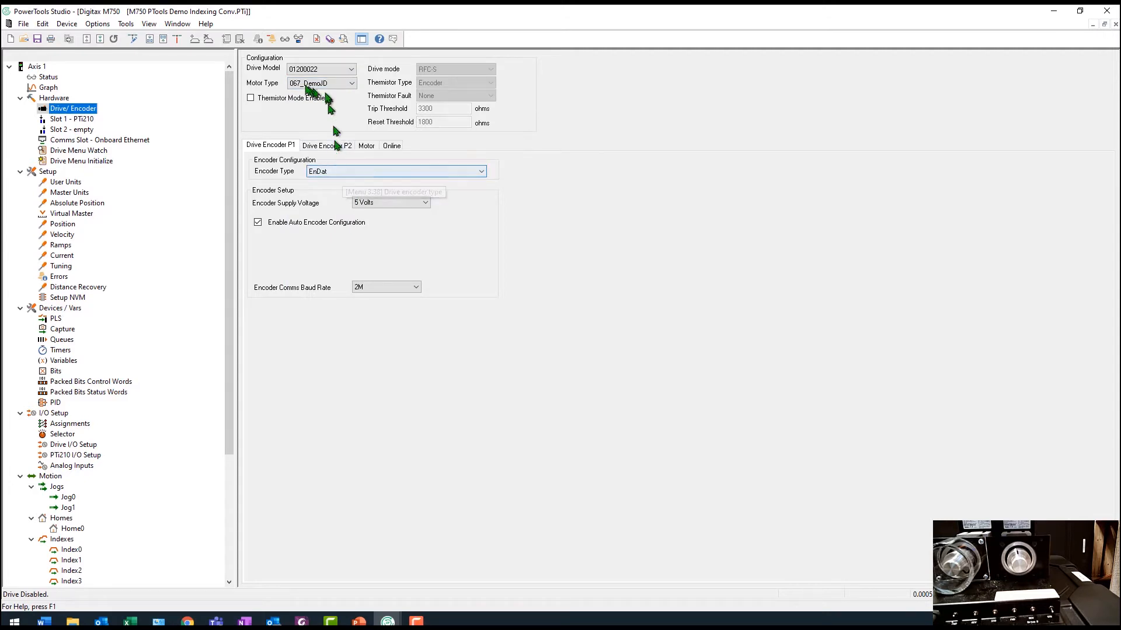
{"action": "left_click", "coordinate": [335, 172]}
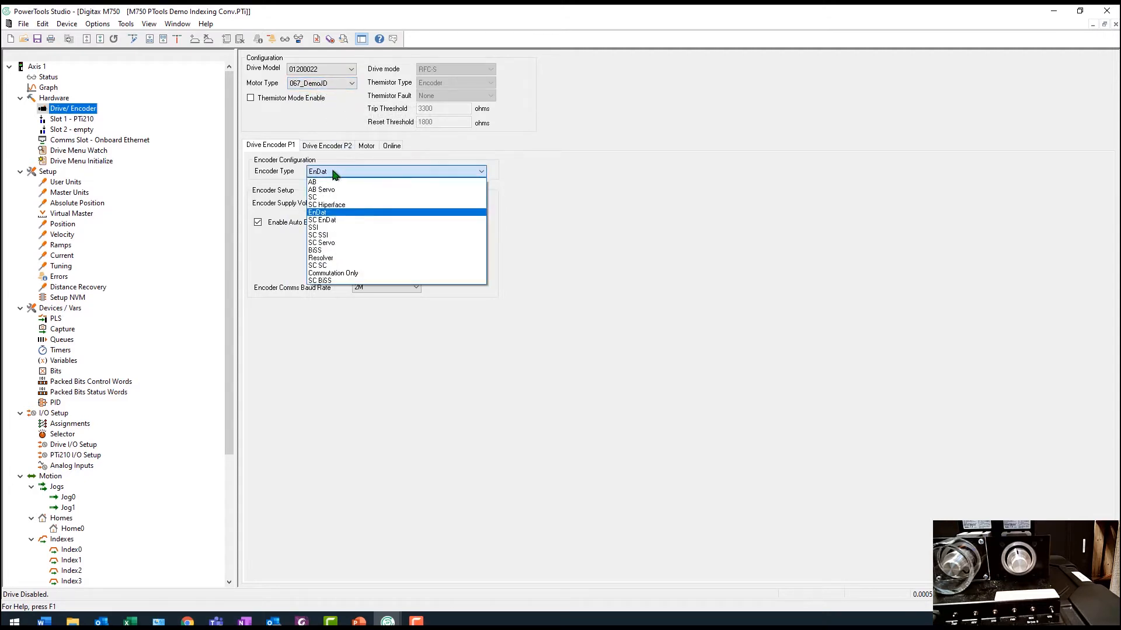
{"action": "left_click", "coordinate": [321, 213]}
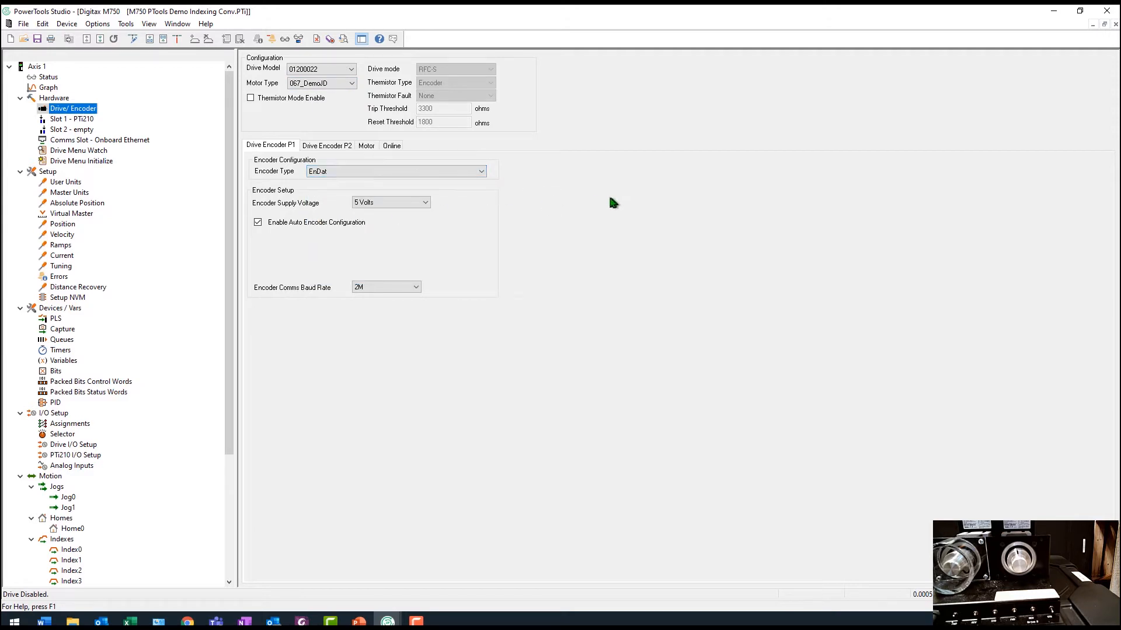
Examine the distance scaling values in the User Units setup.
{"action": "left_click", "coordinate": [66, 184]}
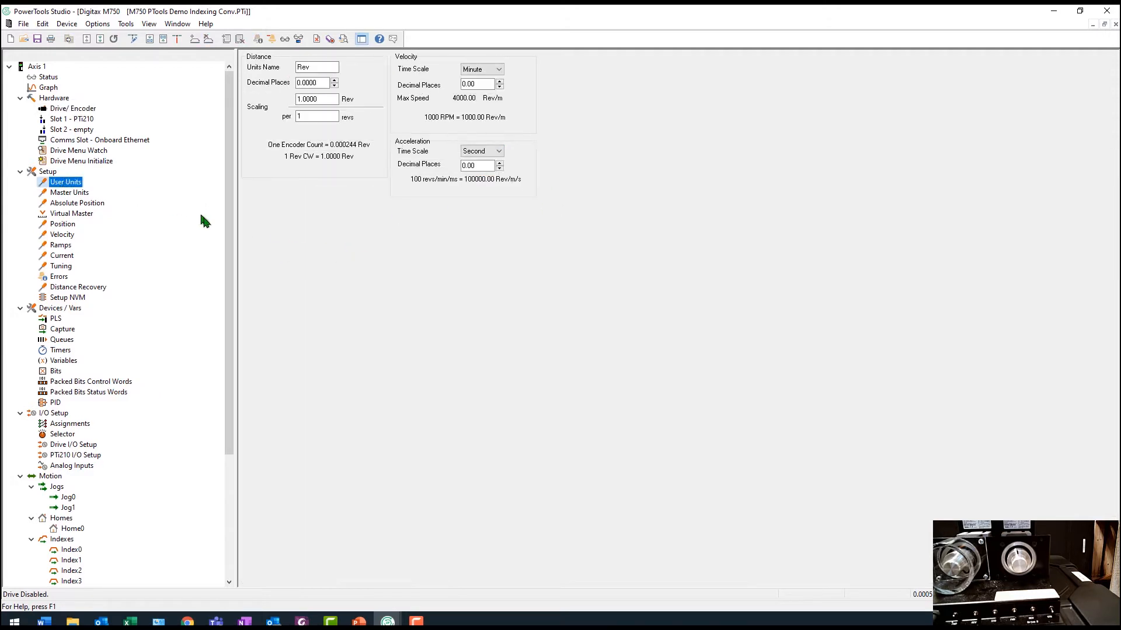
{"action": "double_click", "coordinate": [299, 117]}
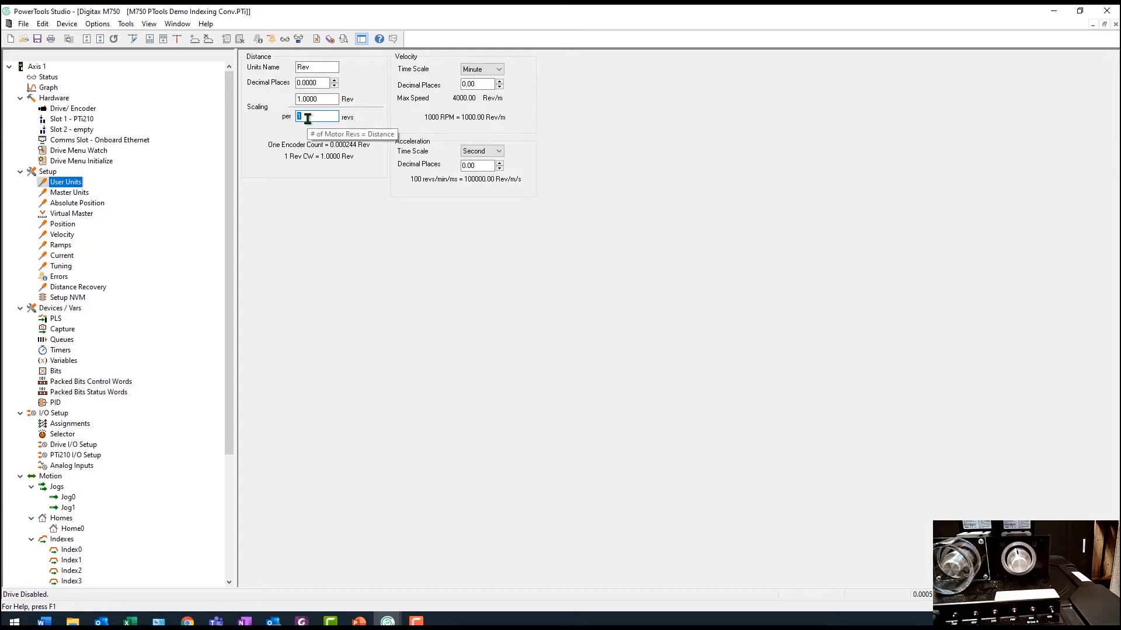
{"action": "left_click", "coordinate": [314, 99]}
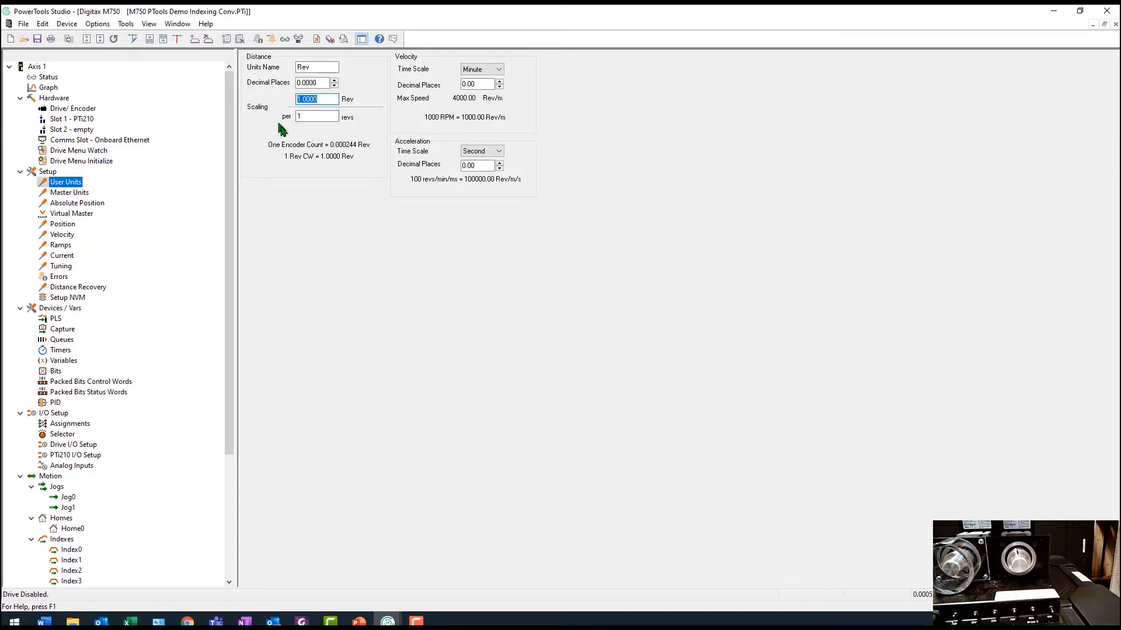
{"action": "left_click", "coordinate": [318, 117]}
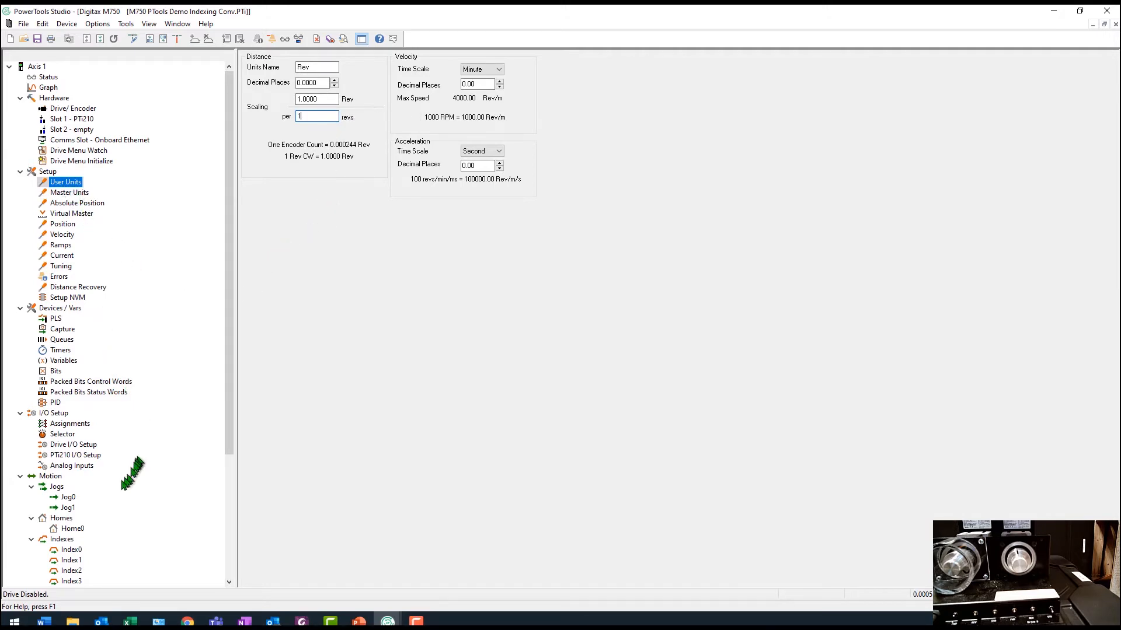
Set the Jog0 velocity to 25 Rev/m and jog the motor in the forward and reverse directions.
{"action": "left_click", "coordinate": [66, 497]}
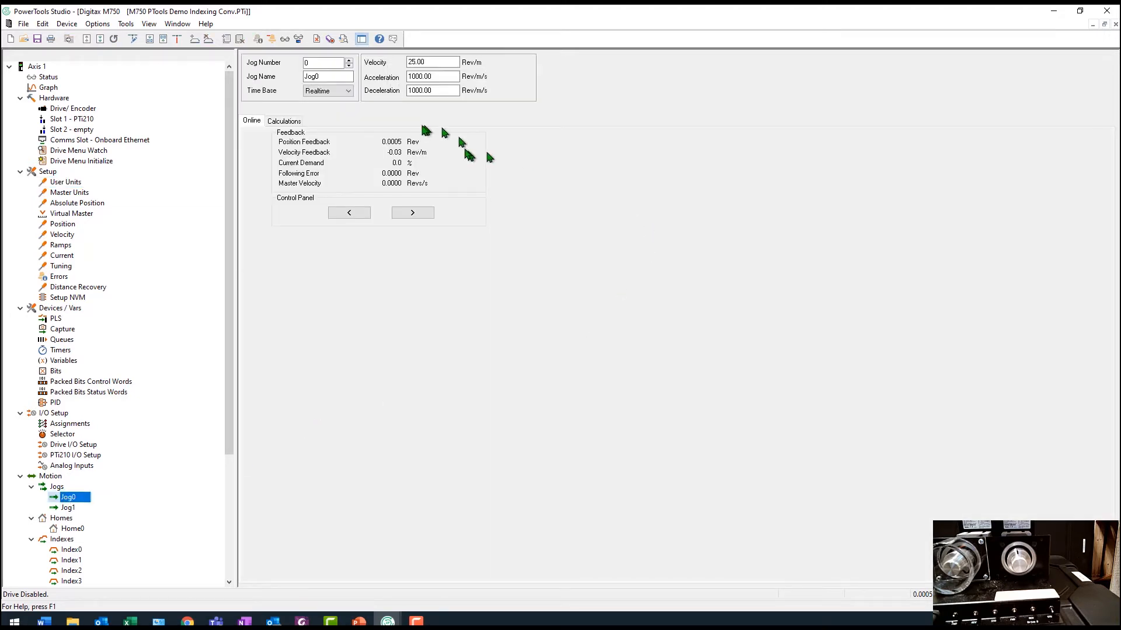
{"action": "double_click", "coordinate": [443, 62]}
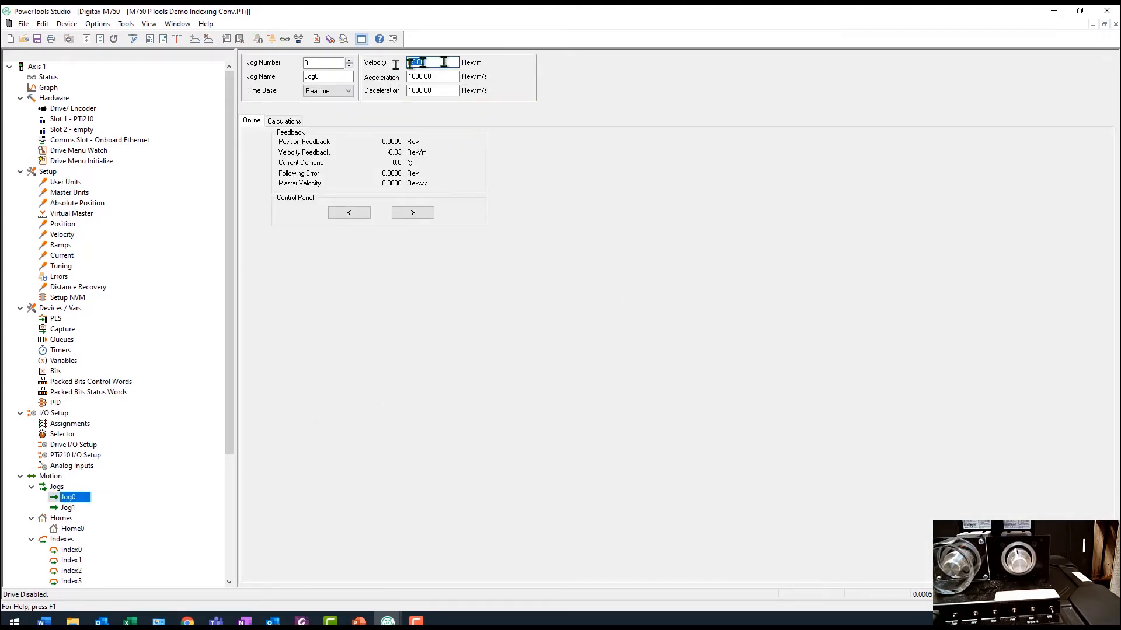
{"action": "type", "text": "25"}
{"action": "key", "text": "Tab"}
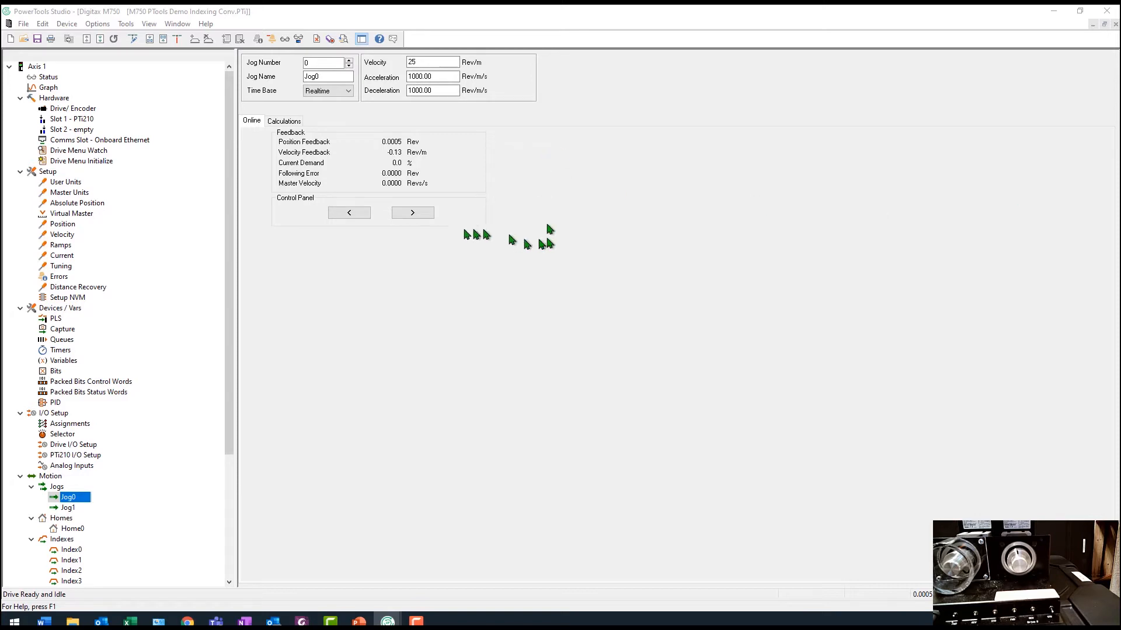
{"action": "left_click", "coordinate": [413, 213]}
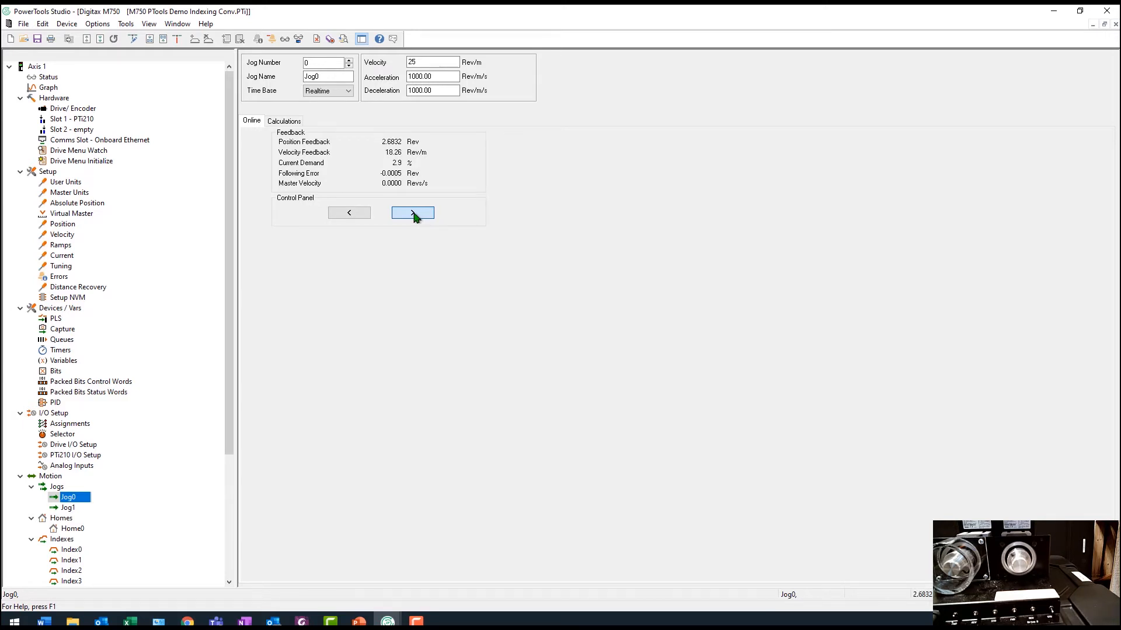
{"action": "left_click", "coordinate": [348, 213]}
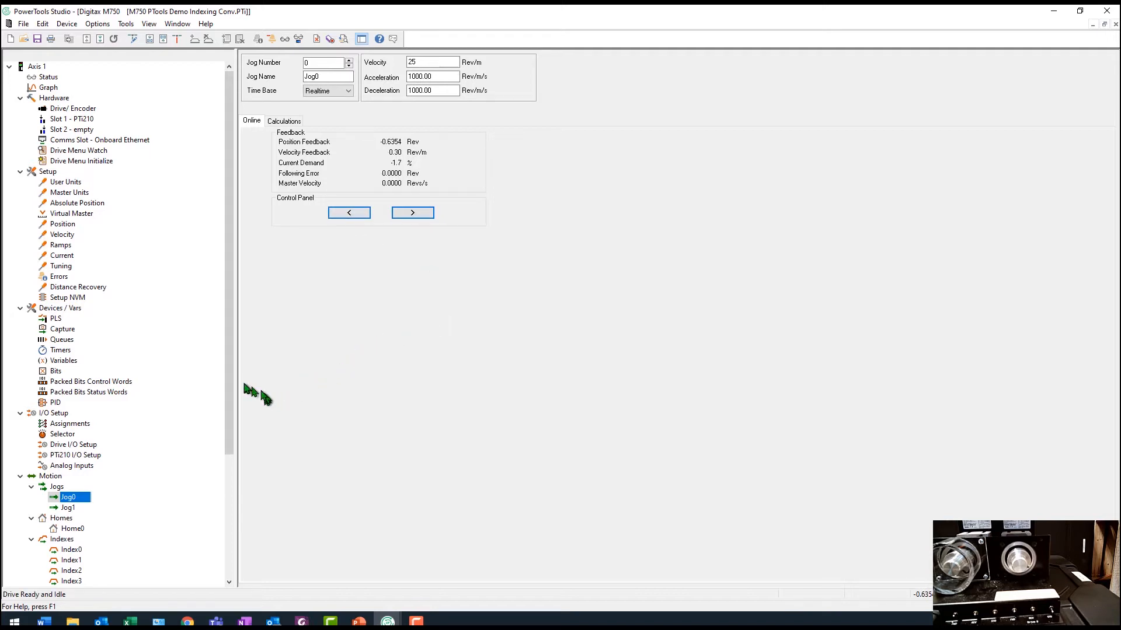
Open the Home0 setup and arrange the Watch Window and Select Parameters dialog beside it.
{"action": "left_click_drag", "start_coordinate": [230, 382], "coordinate": [231, 477]}
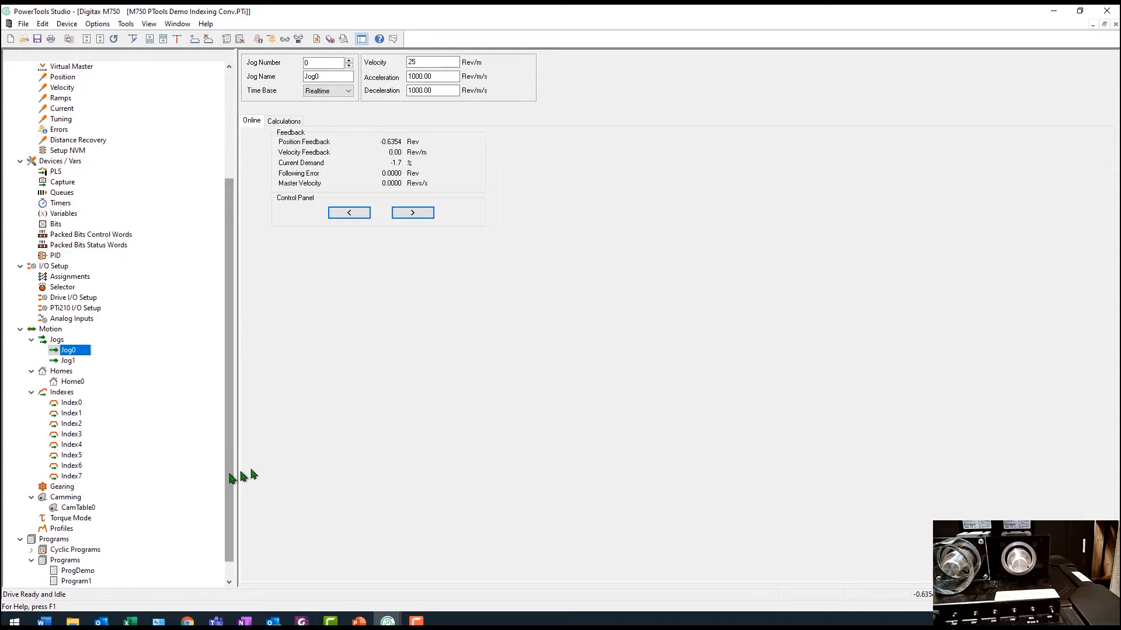
{"action": "left_click", "coordinate": [72, 381]}
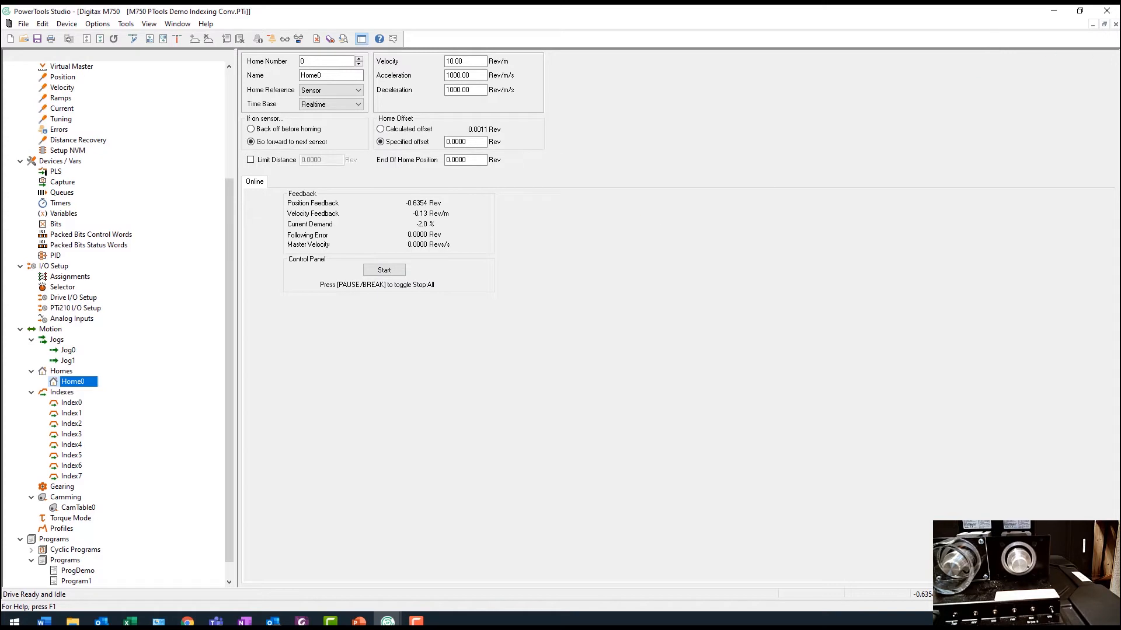
{"action": "left_click_drag", "start_coordinate": [1120, 161], "coordinate": [976, 247]}
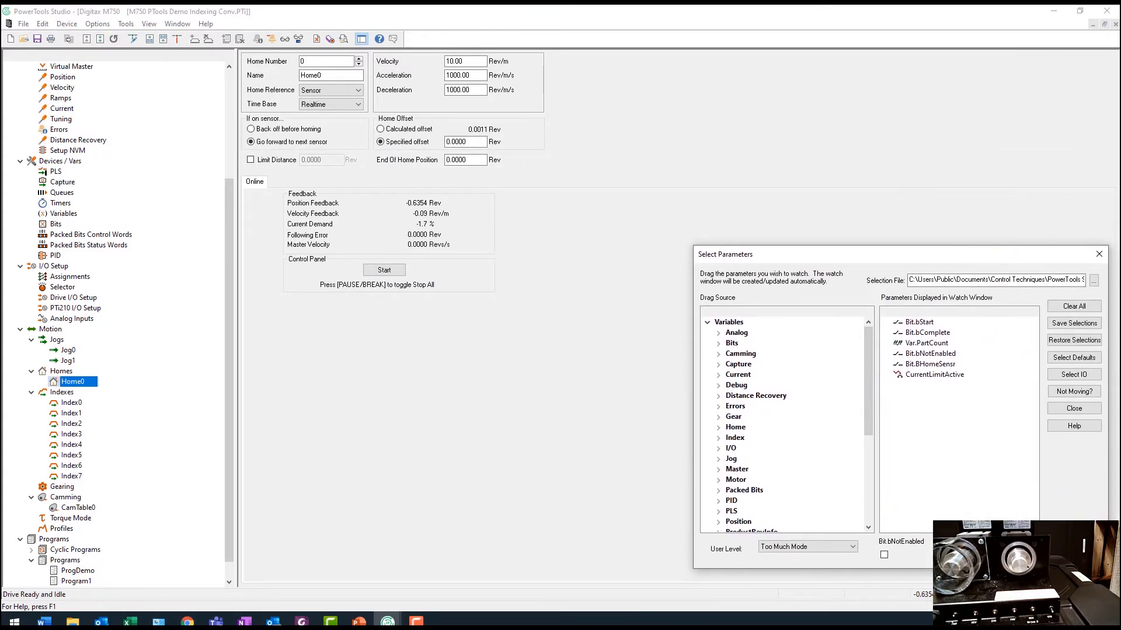
{"action": "mouse_move", "coordinate": [1120, 62]}
{"action": "left_mouse_down"}
{"action": "mouse_move", "coordinate": [1082, 58]}
{"action": "mouse_move", "coordinate": [1100, 54]}
{"action": "left_mouse_up"}
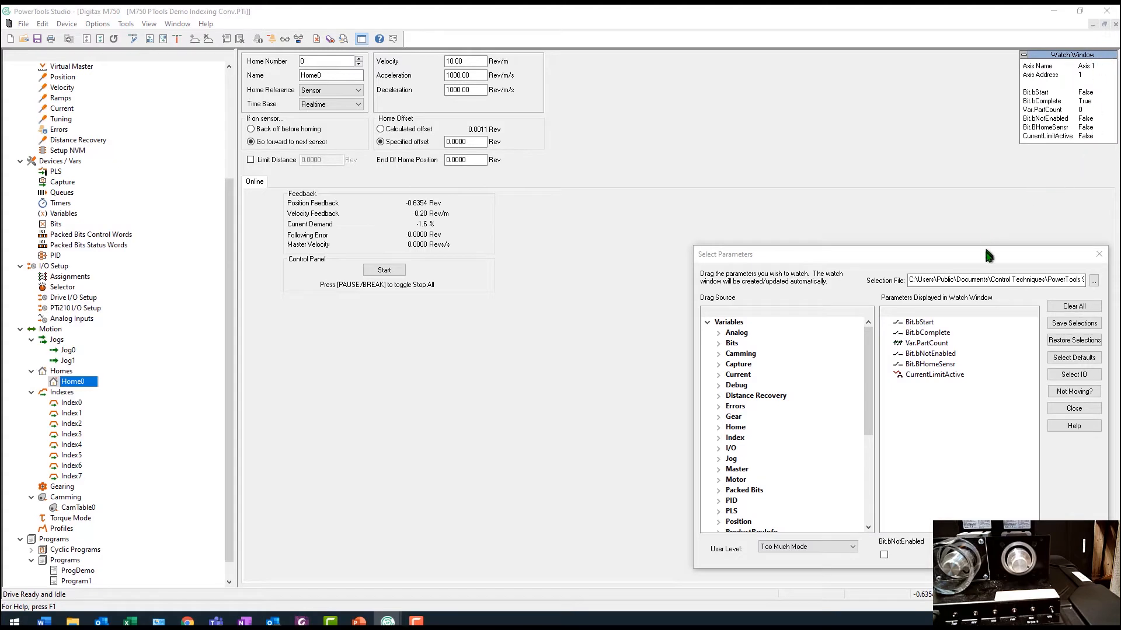
{"action": "left_click_drag", "start_coordinate": [989, 256], "coordinate": [998, 259]}
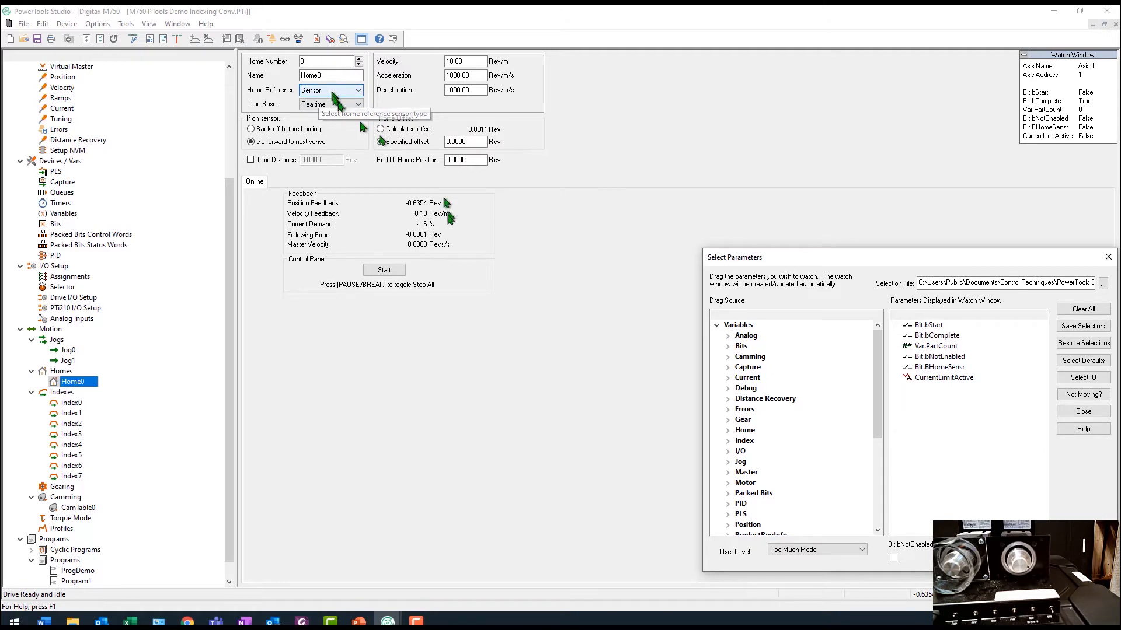
Run the Home0 homing routine with Bit.BHomeSensr switched on.
{"action": "left_click", "coordinate": [936, 367]}
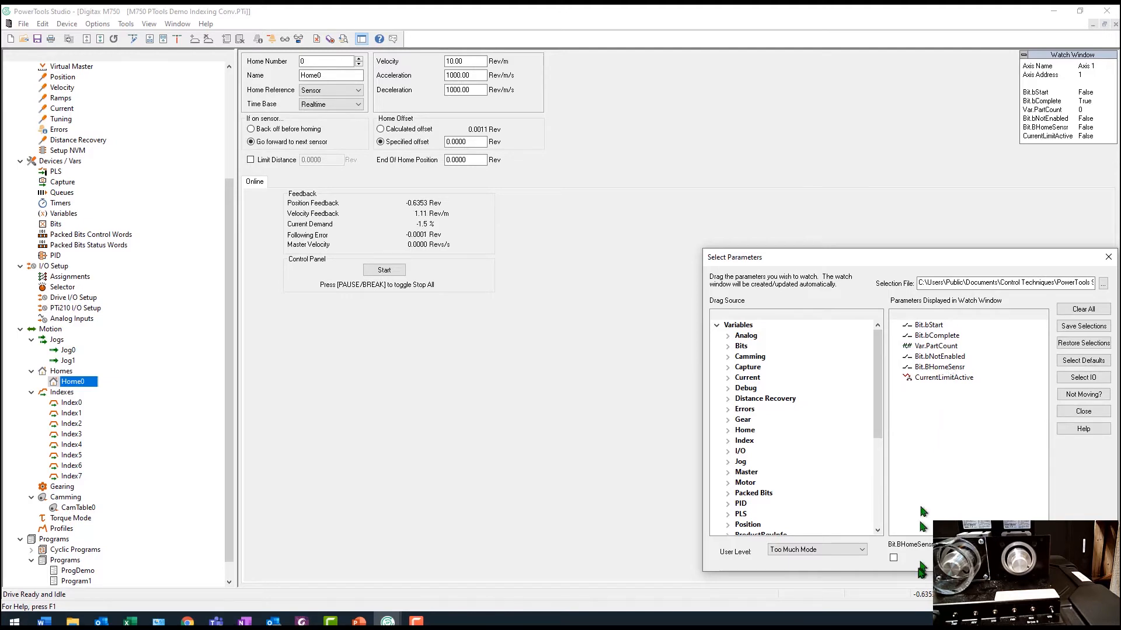
{"action": "left_click", "coordinate": [893, 558]}
{"action": "left_click", "coordinate": [389, 272]}
{"action": "left_click", "coordinate": [389, 271]}
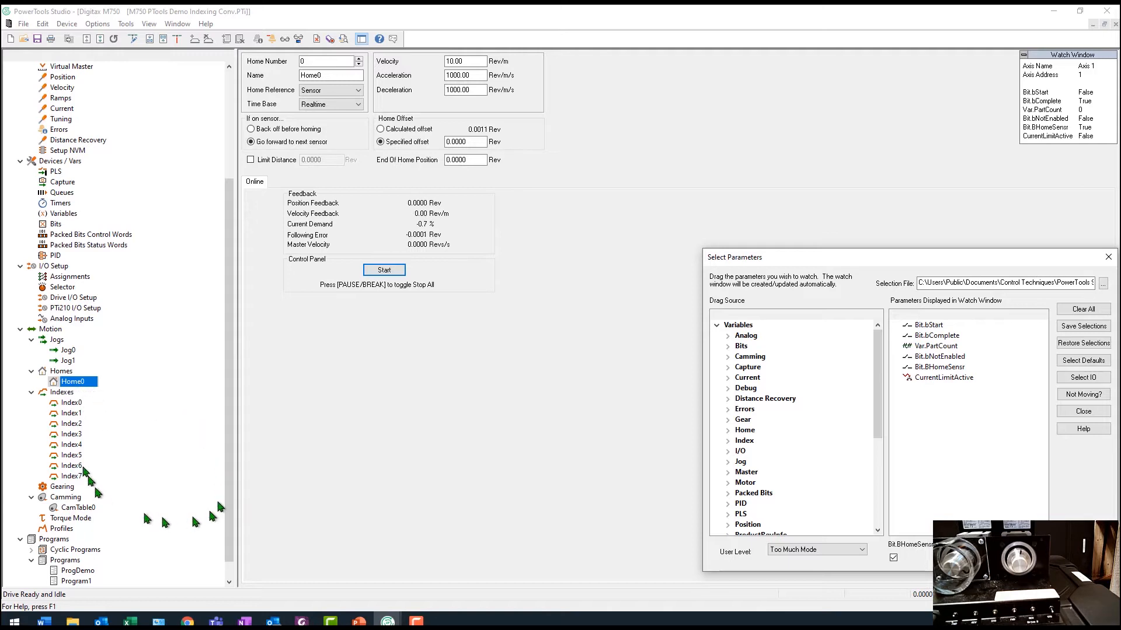
Open the Index0 settings and review the available index types, keeping Incremental.
{"action": "left_click", "coordinate": [70, 403]}
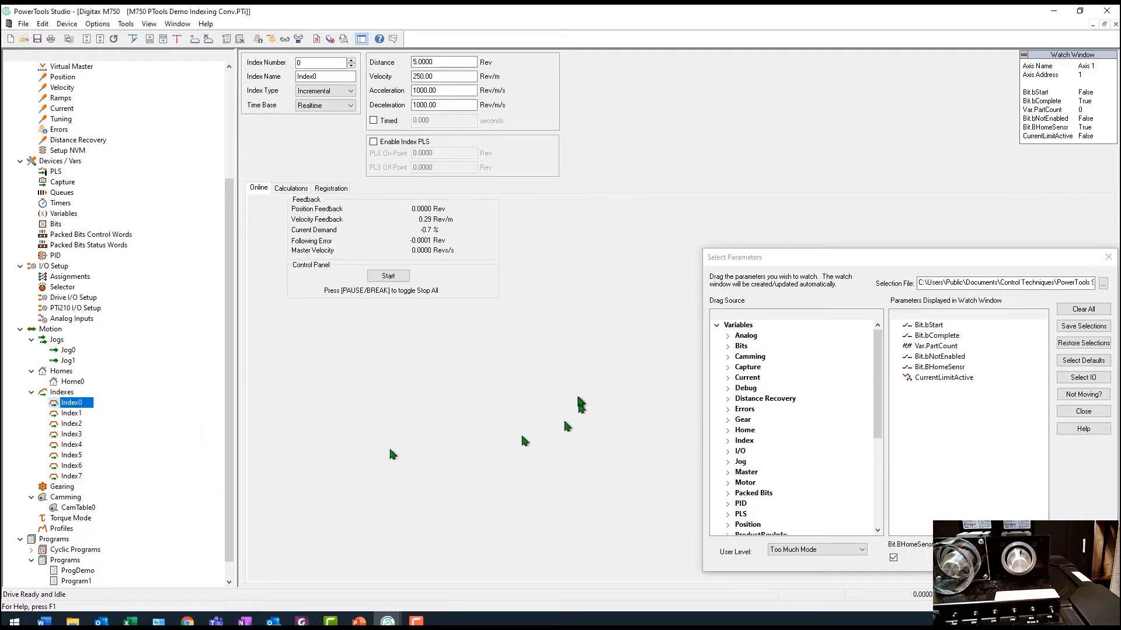
{"action": "mouse_move", "coordinate": [767, 263]}
{"action": "left_mouse_down"}
{"action": "mouse_move", "coordinate": [759, 402]}
{"action": "mouse_move", "coordinate": [753, 258]}
{"action": "mouse_move", "coordinate": [782, 264]}
{"action": "left_mouse_up"}
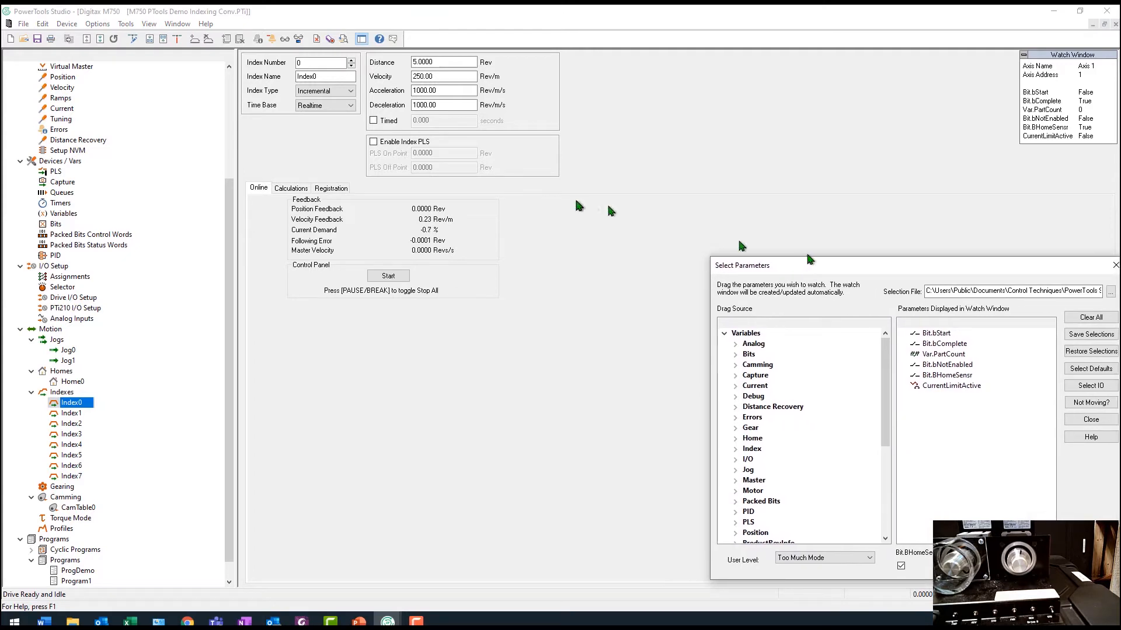
{"action": "left_click", "coordinate": [347, 91]}
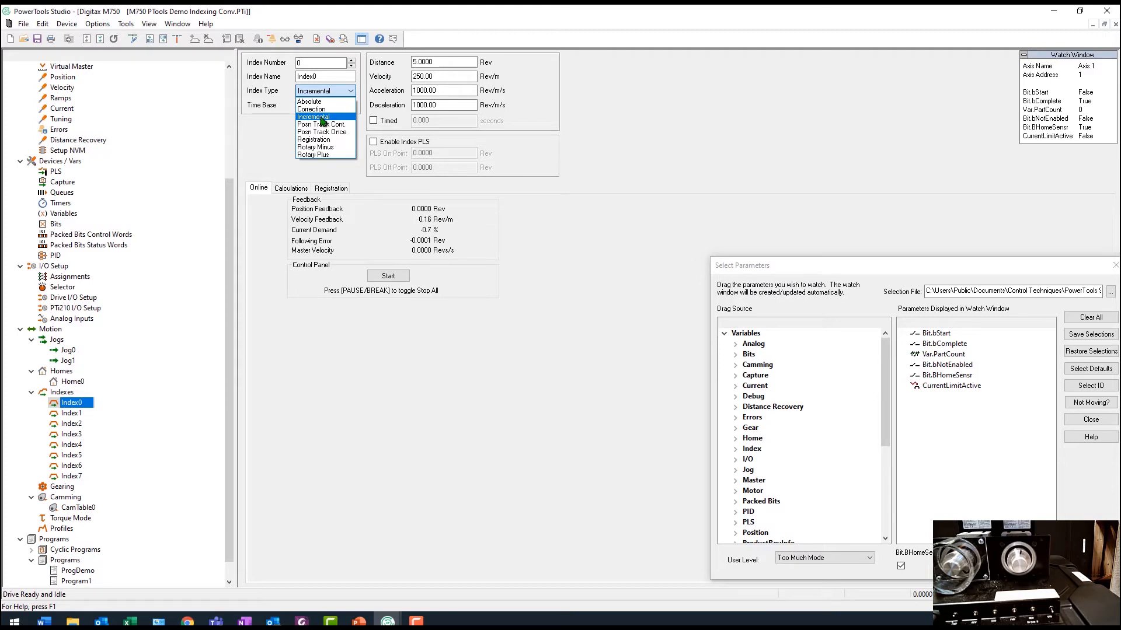
{"action": "left_click", "coordinate": [621, 186]}
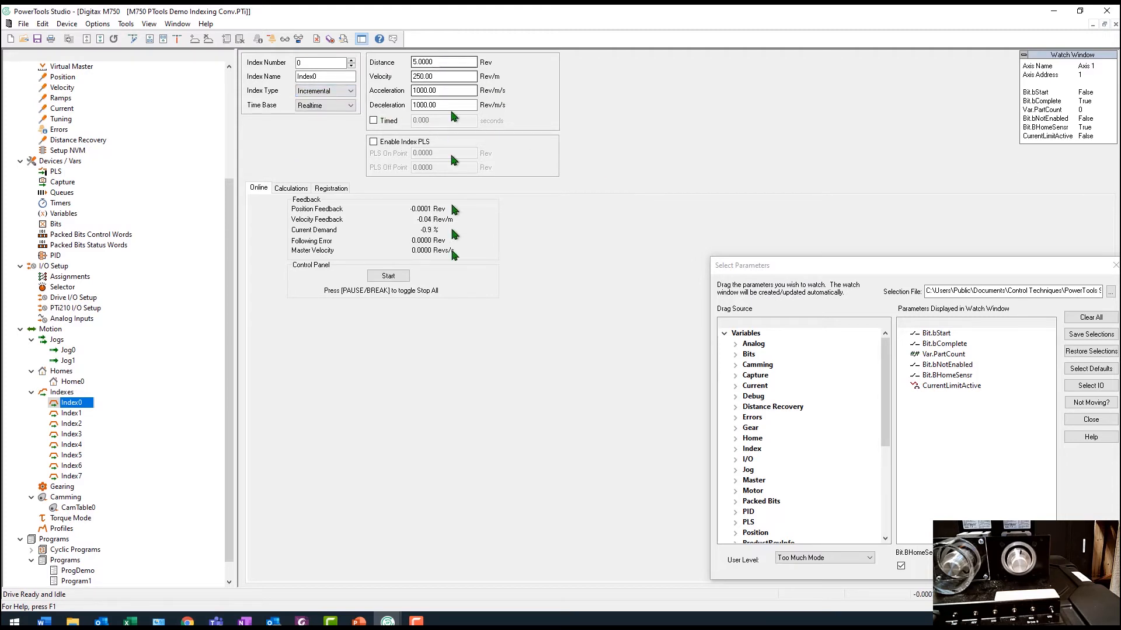
Run the Index0 incremental move four times.
{"action": "left_click", "coordinate": [388, 275]}
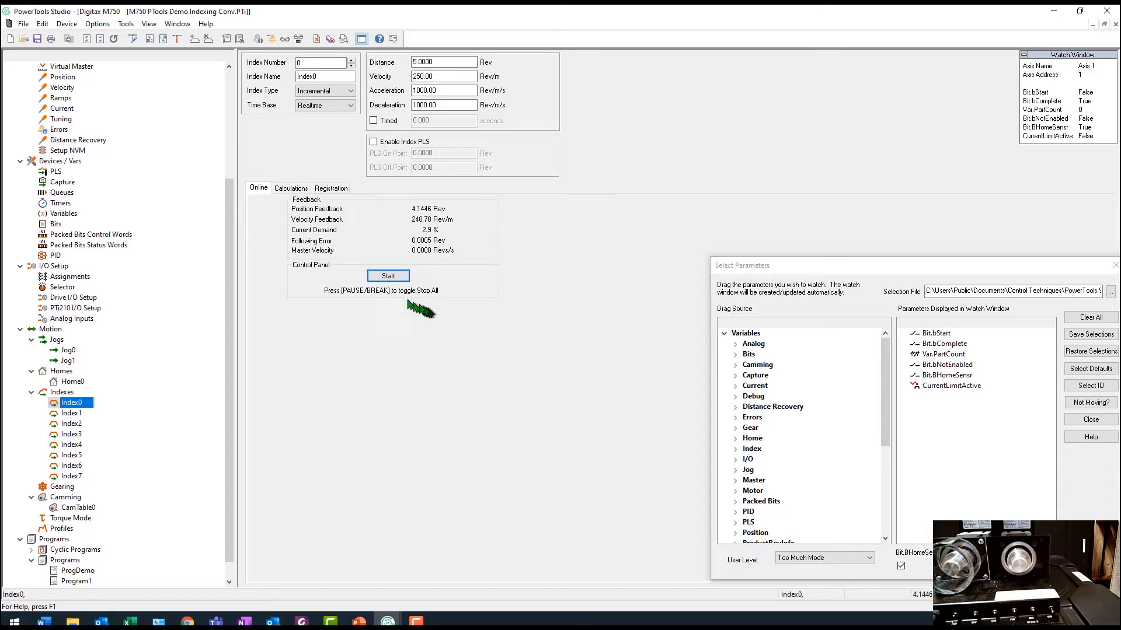
{"action": "left_click", "coordinate": [394, 277]}
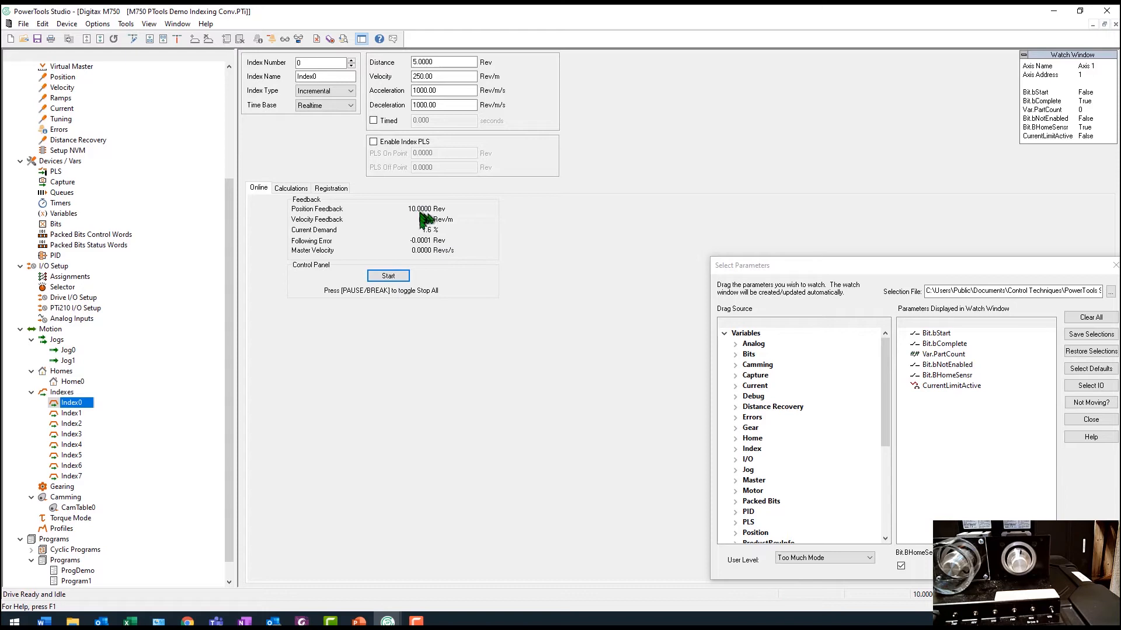
{"action": "left_click", "coordinate": [392, 278]}
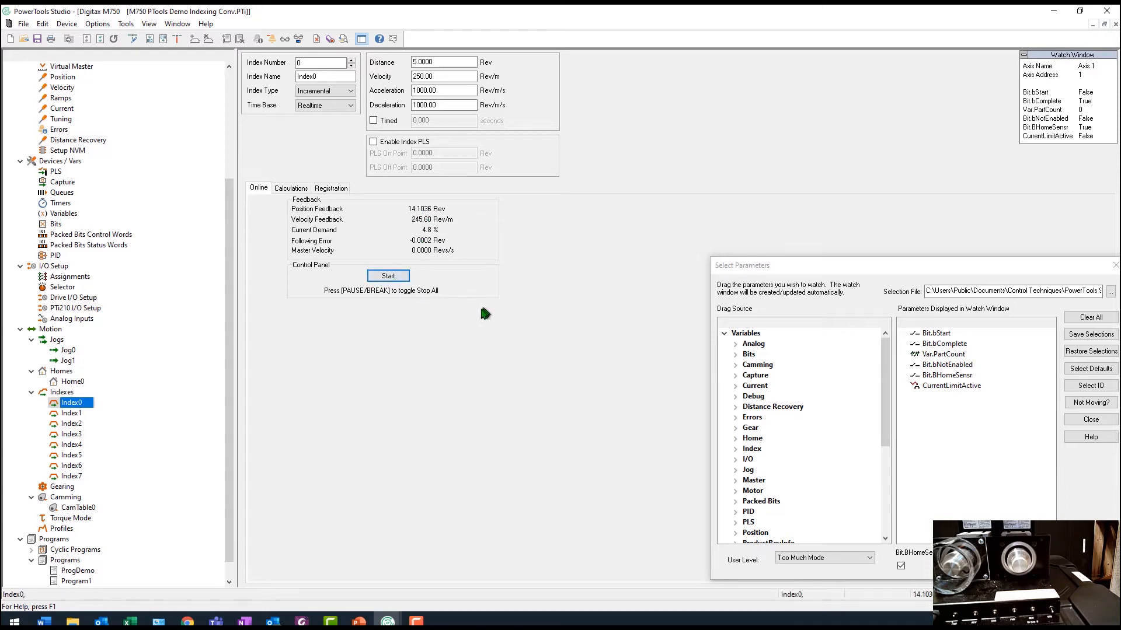
{"action": "left_click", "coordinate": [402, 278]}
Show the Index0 calculations and velocity profile, and set the index distance to 50 Rev.
{"action": "left_click", "coordinate": [302, 188]}
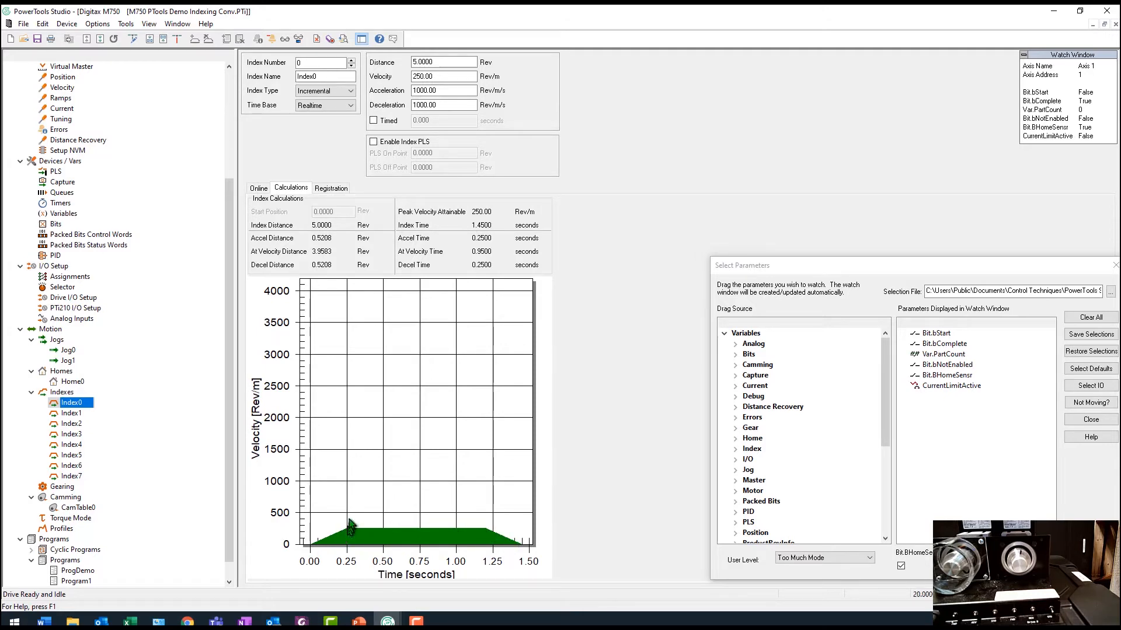
{"action": "double_click", "coordinate": [427, 62]}
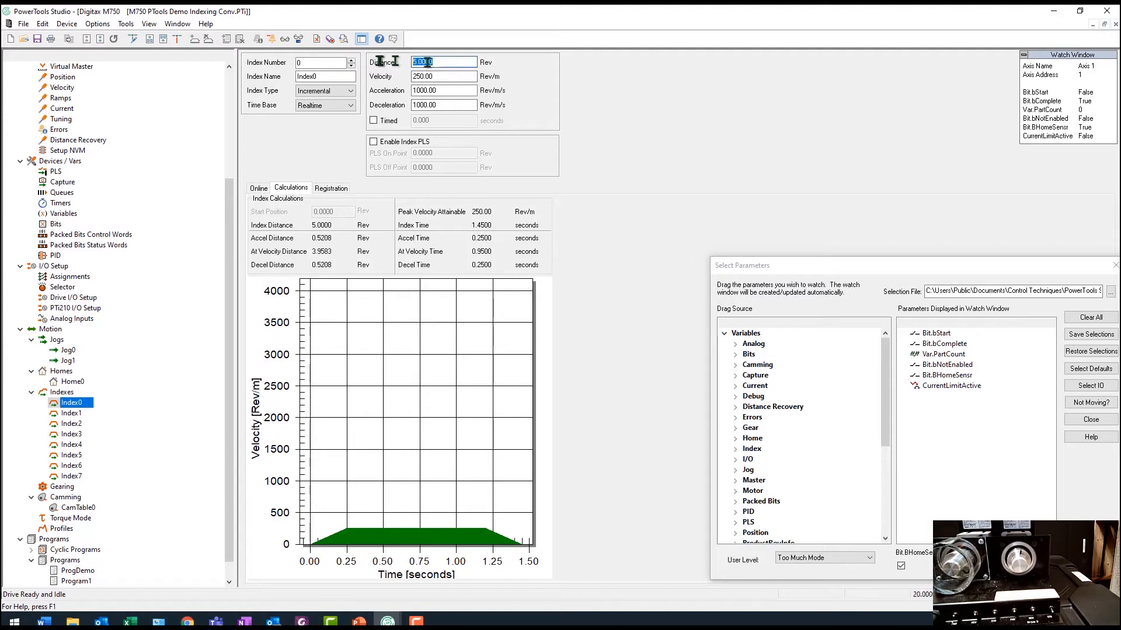
{"action": "type", "text": "50"}
{"action": "key", "text": "Tab"}
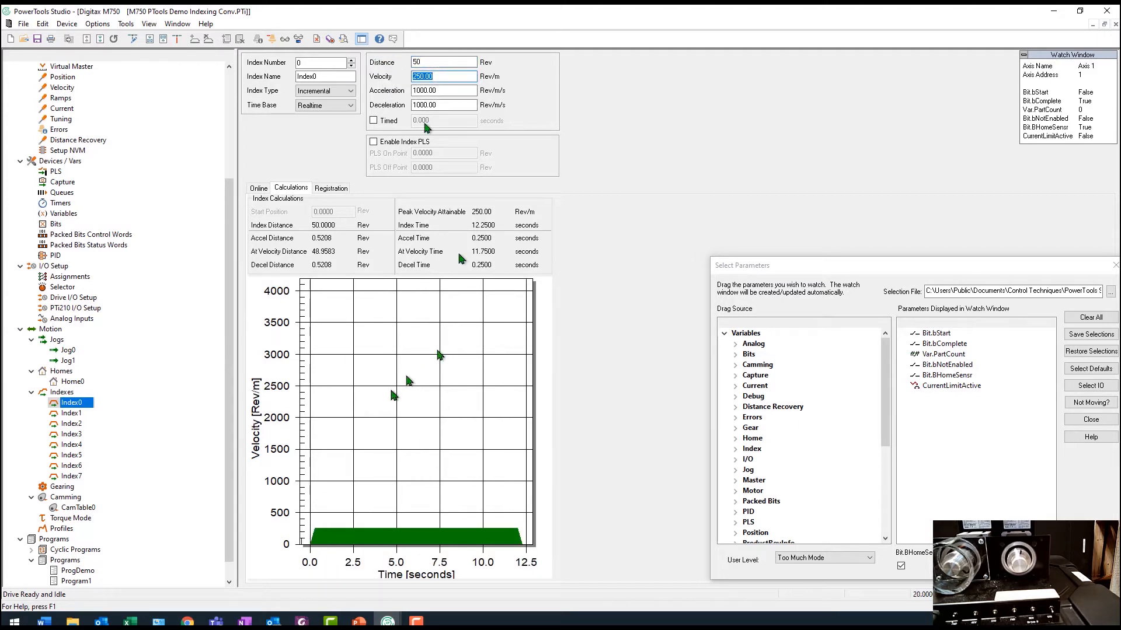
Restore the Index0 distance to 5 Rev.
{"action": "key", "text": "shift+Tab"}
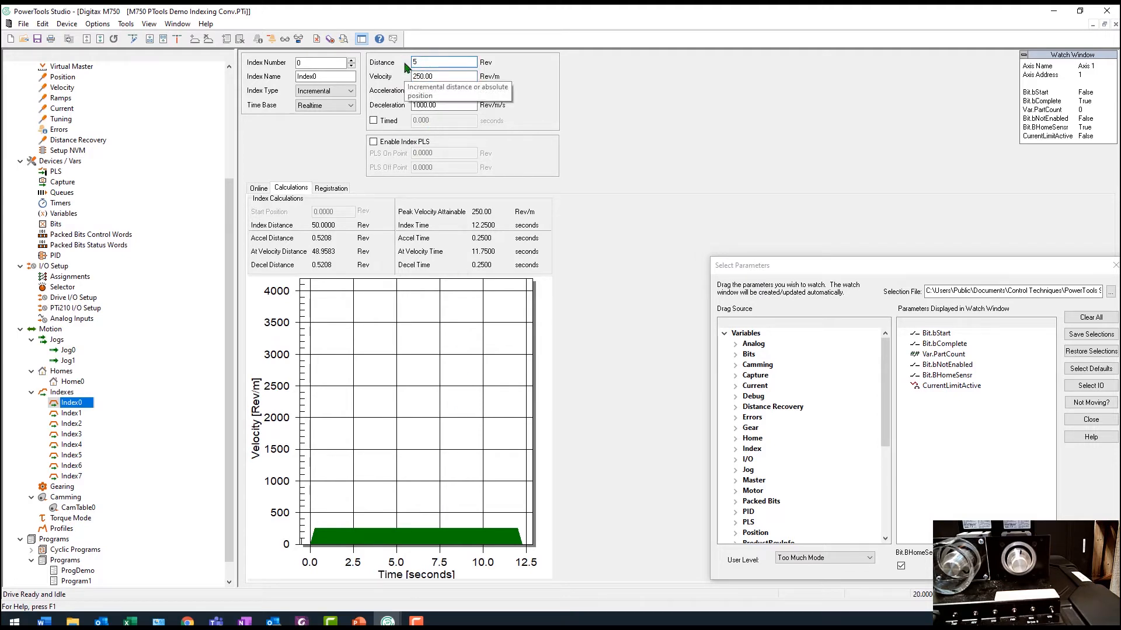
{"action": "type", "text": "5"}
{"action": "key", "text": "Tab"}
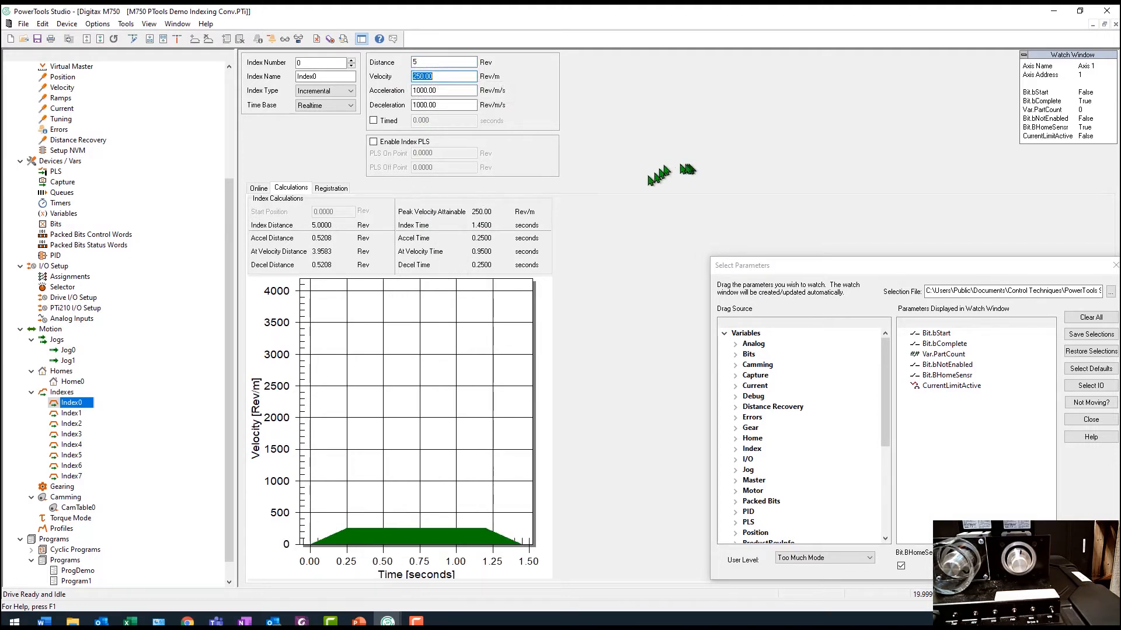
Open the Index1 settings and run its absolute move to position 0.0000 Rev twice.
{"action": "left_click", "coordinate": [71, 412]}
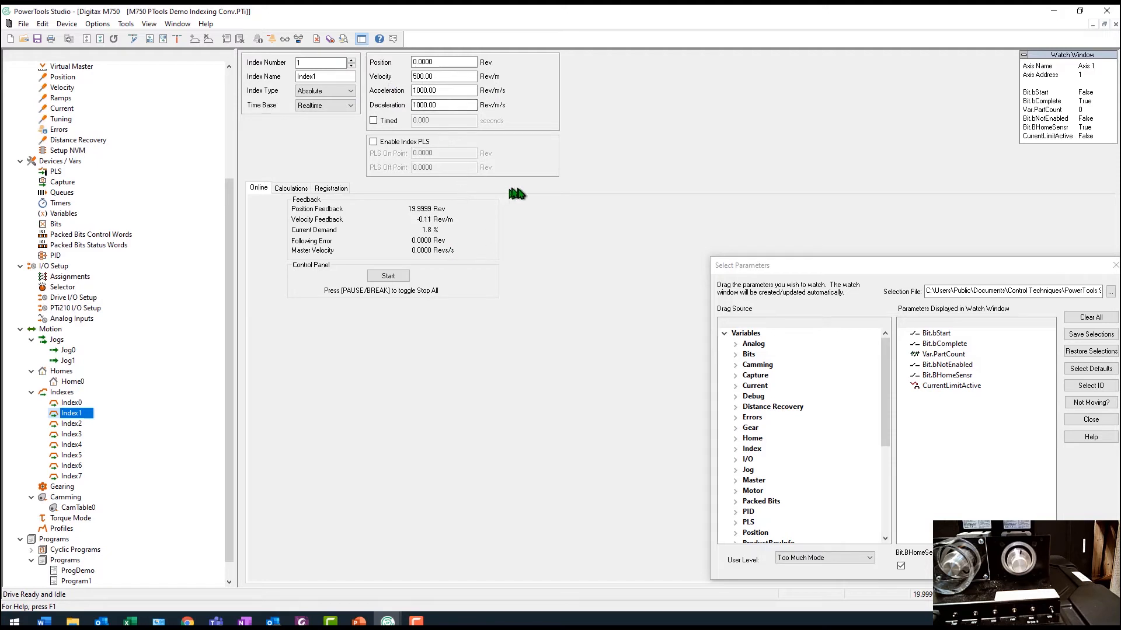
{"action": "double_click", "coordinate": [443, 62]}
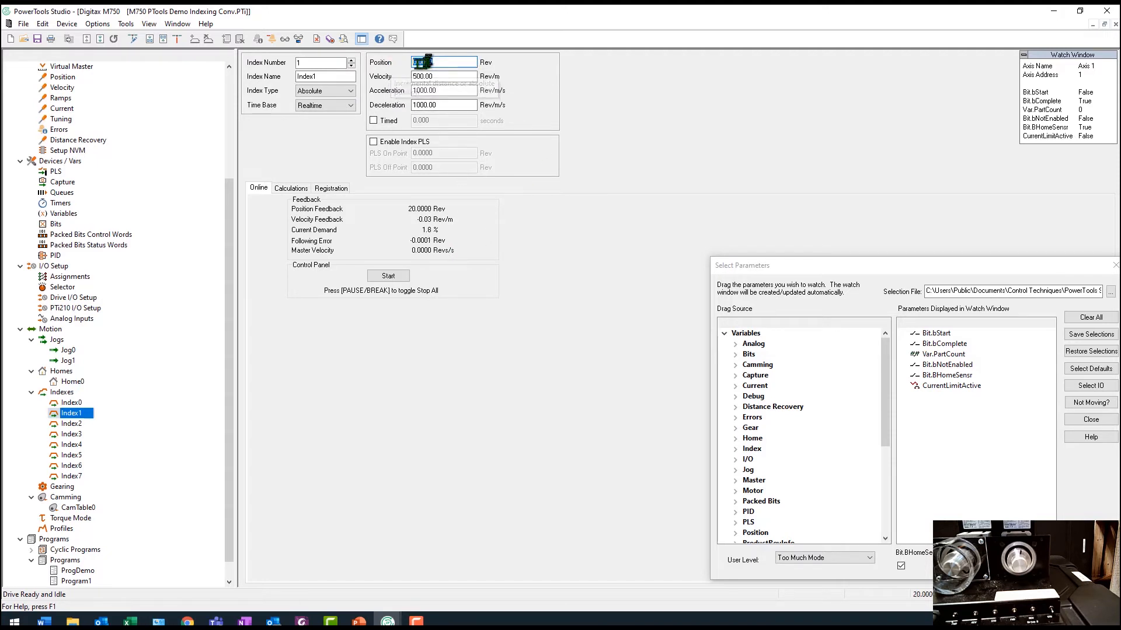
{"action": "left_click", "coordinate": [438, 62]}
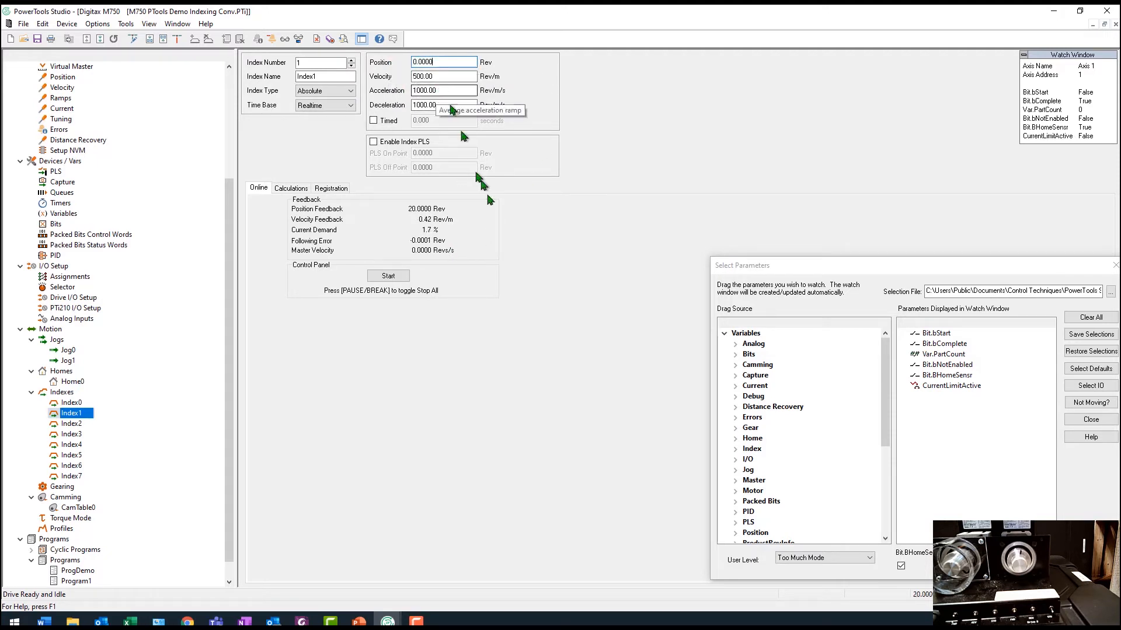
{"action": "left_click", "coordinate": [389, 280]}
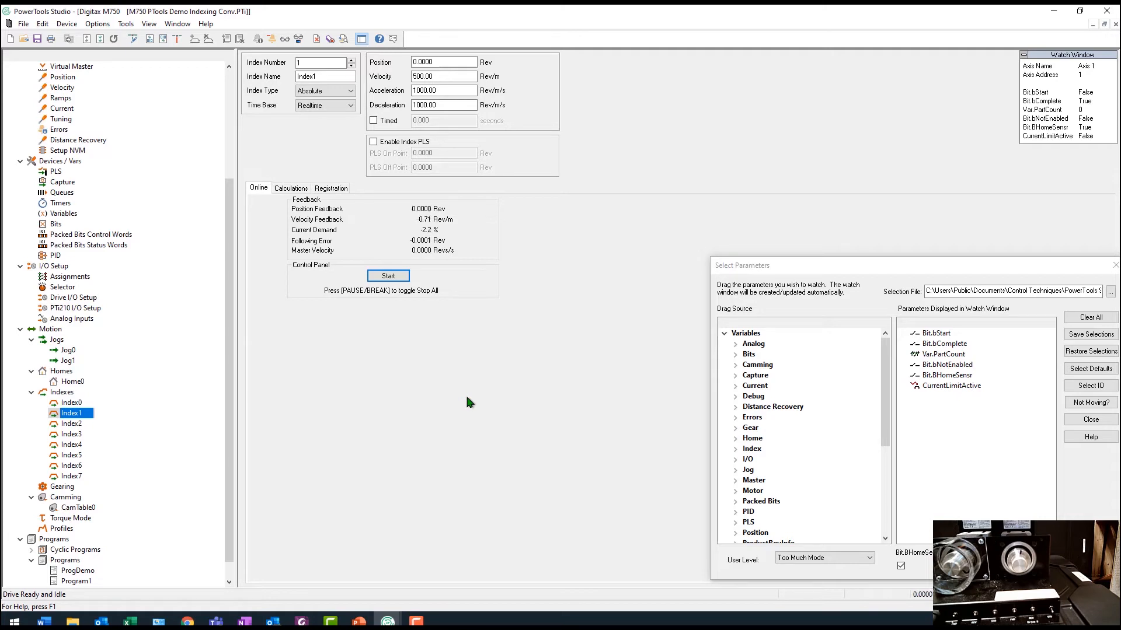
{"action": "left_click", "coordinate": [402, 274]}
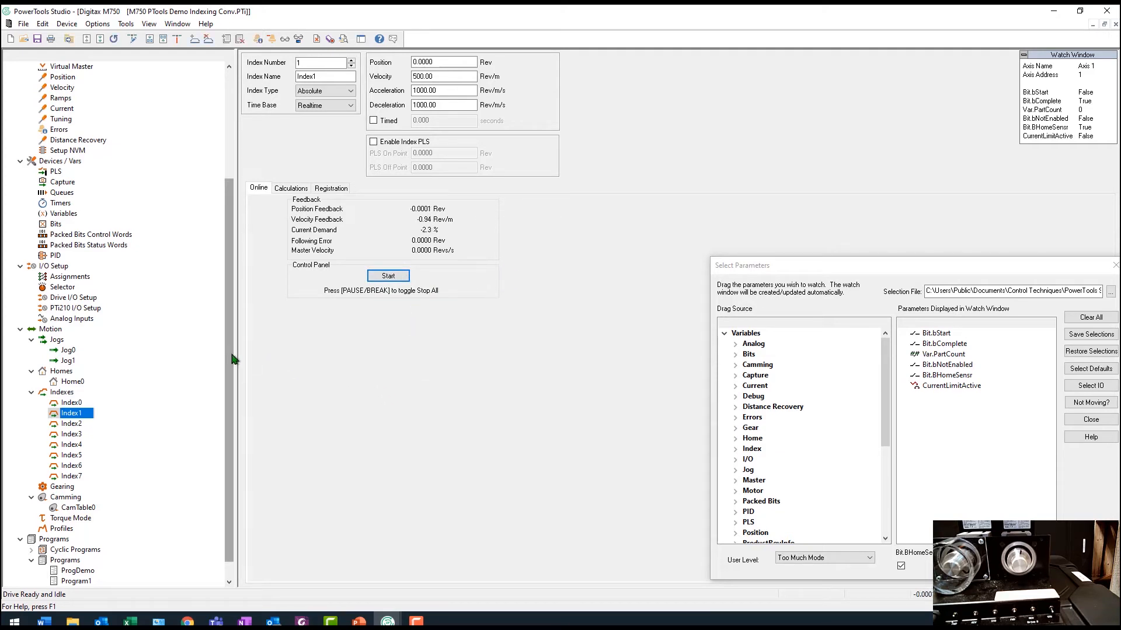
Open Program1 for editing and move the Select Parameters window clear of the code area.
{"action": "left_click_drag", "start_coordinate": [234, 359], "coordinate": [234, 286]}
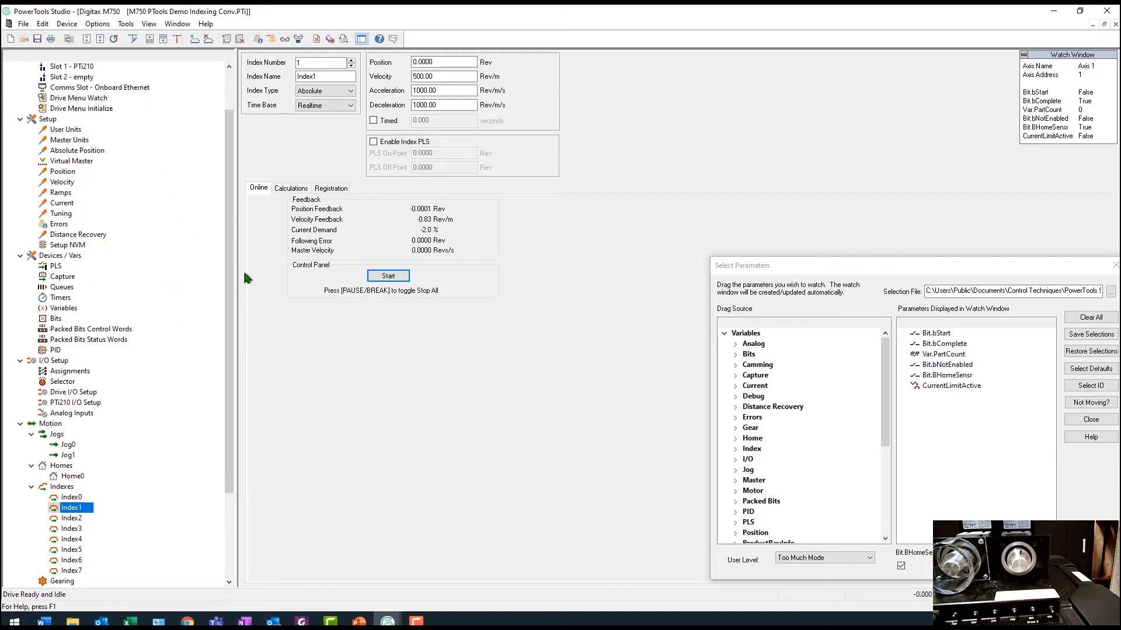
{"action": "left_click_drag", "start_coordinate": [232, 283], "coordinate": [227, 378]}
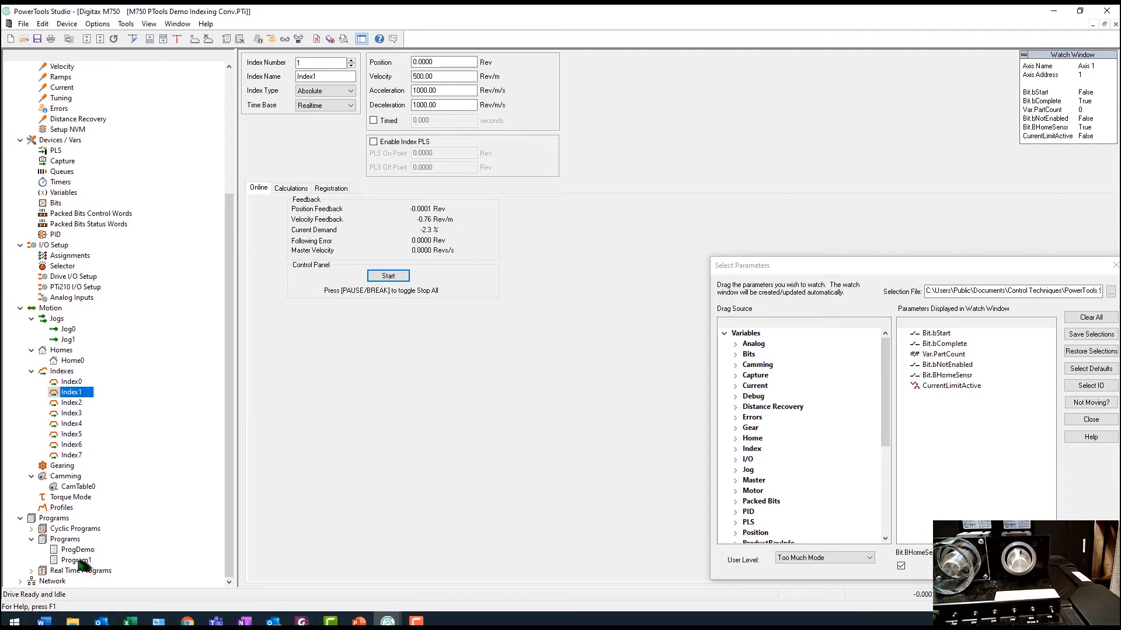
{"action": "left_click", "coordinate": [81, 561]}
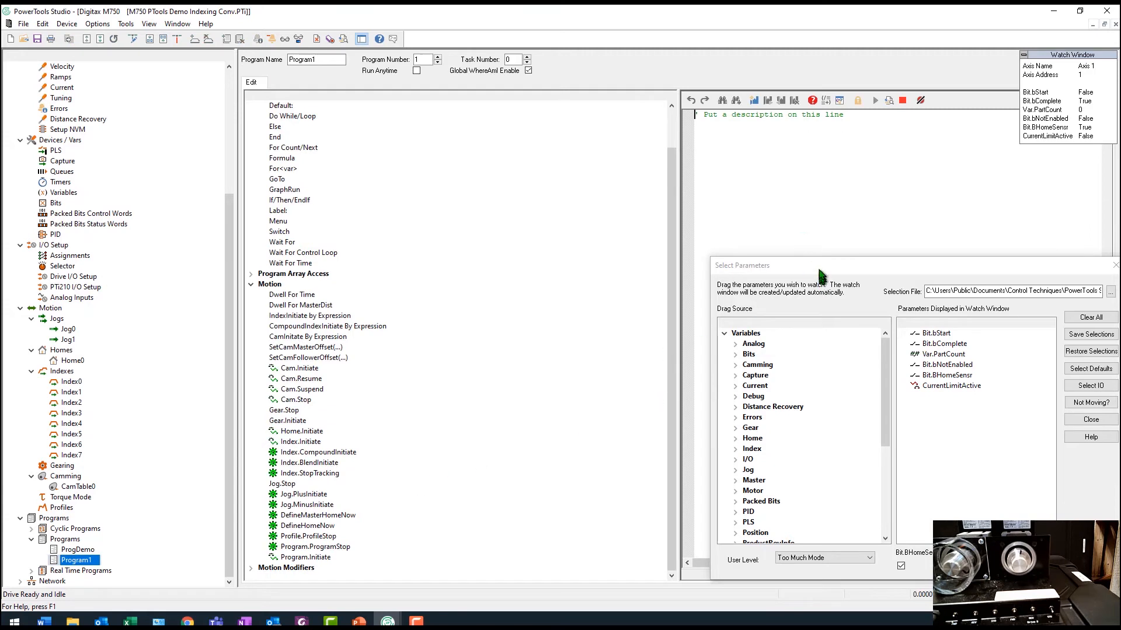
{"action": "left_click_drag", "start_coordinate": [818, 267], "coordinate": [1120, 242]}
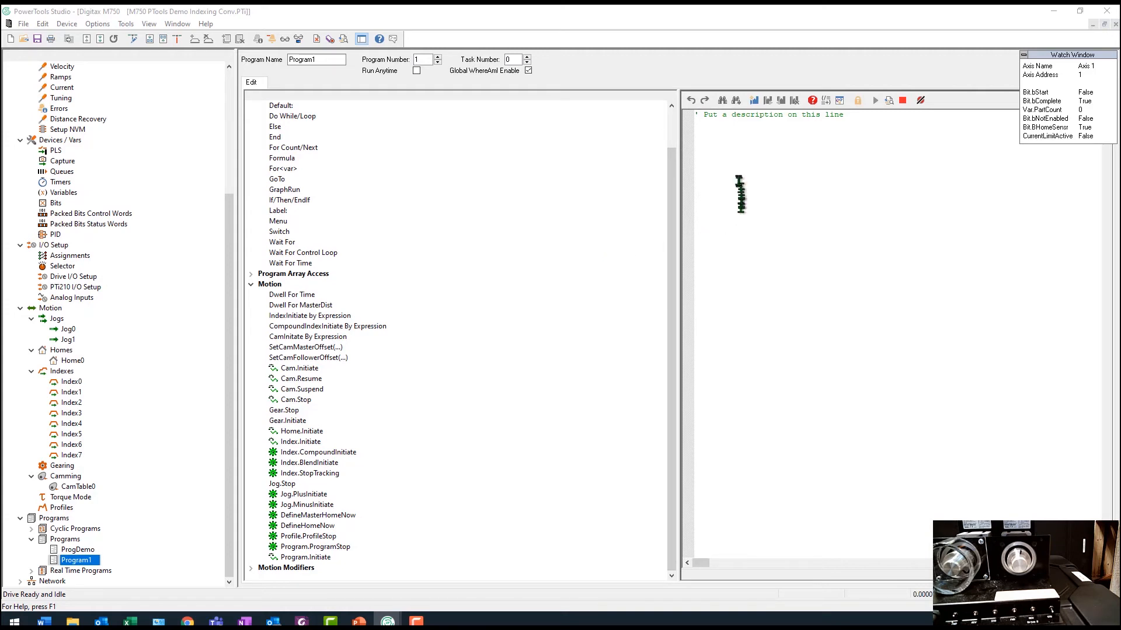
Add a Wait For instruction with the condition driveinput.4 =on below the description line of Program1.
{"action": "left_click", "coordinate": [734, 167]}
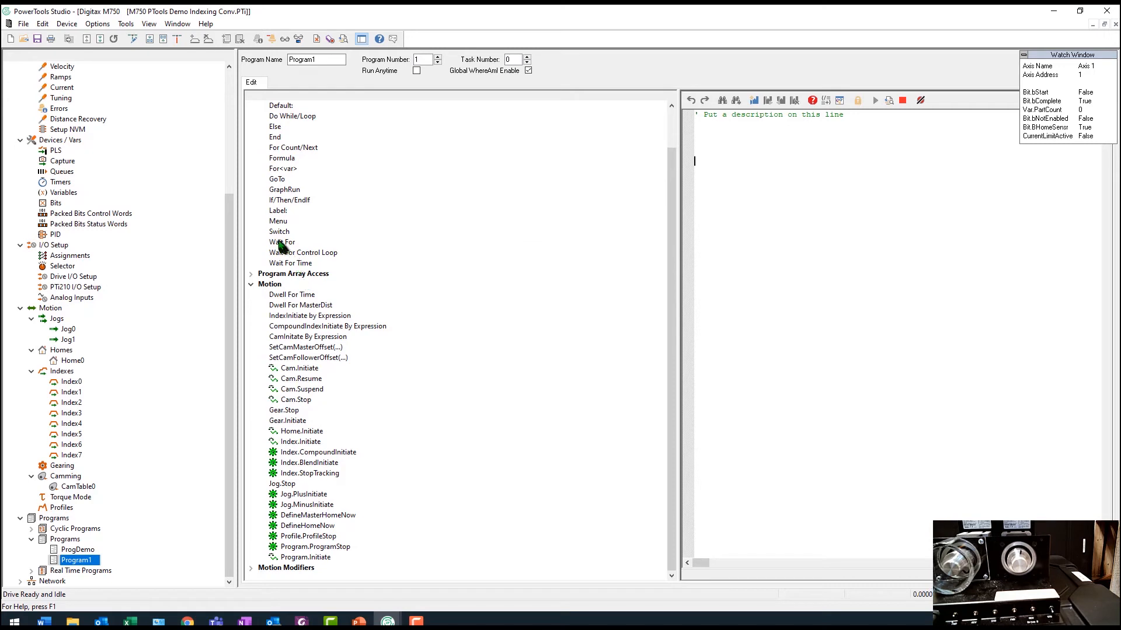
{"action": "left_click_drag", "start_coordinate": [279, 244], "coordinate": [286, 247]}
{"action": "left_click_drag", "start_coordinate": [278, 242], "coordinate": [737, 182]}
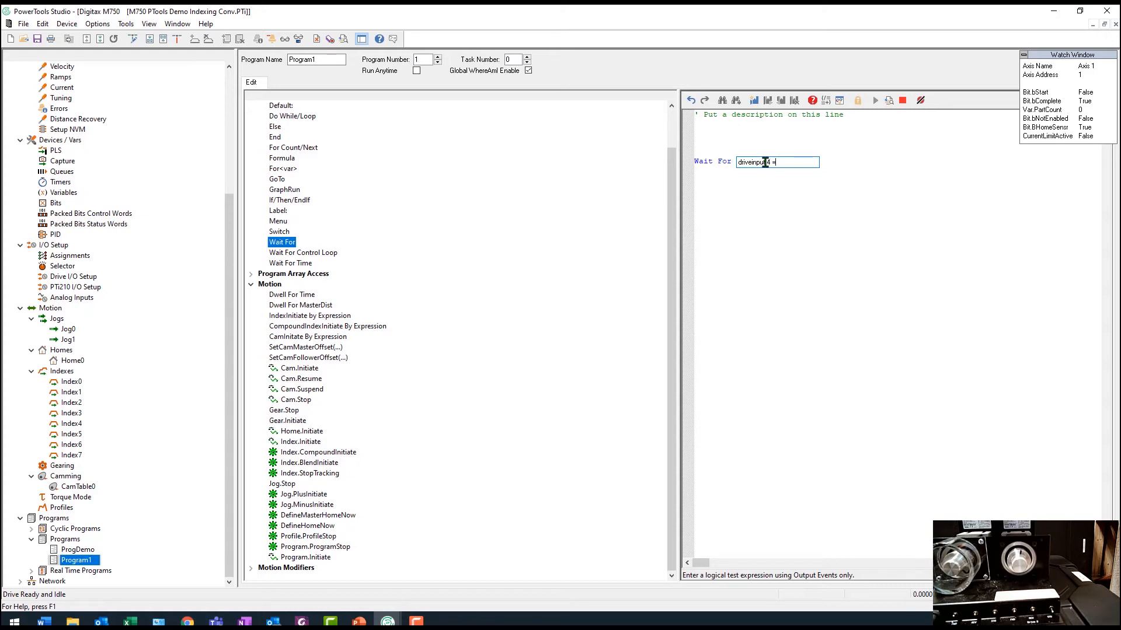
{"action": "key", "text": "Return"}
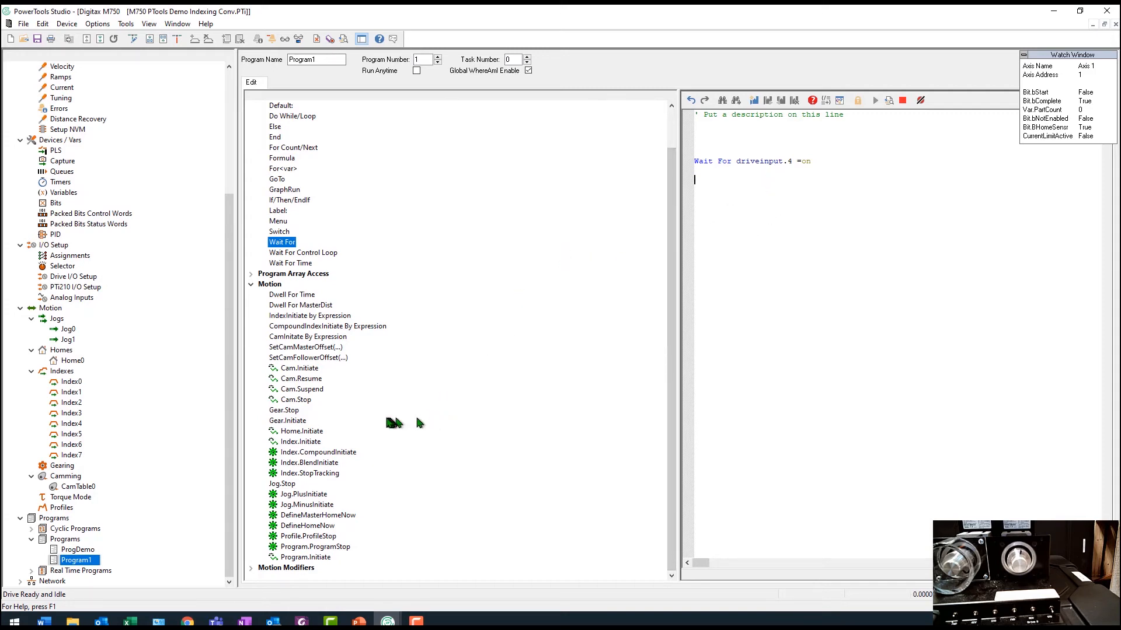
Add a Home.Initiate instruction for Home0 below the Wait For line.
{"action": "left_click_drag", "start_coordinate": [301, 431], "coordinate": [713, 187]}
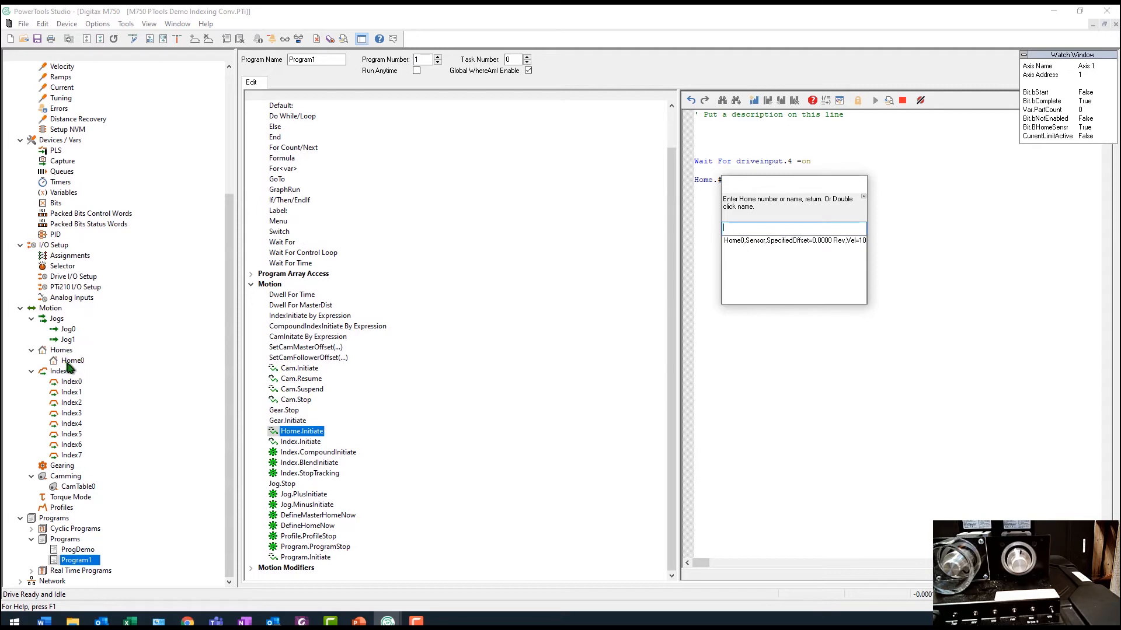
{"action": "left_click", "coordinate": [769, 241]}
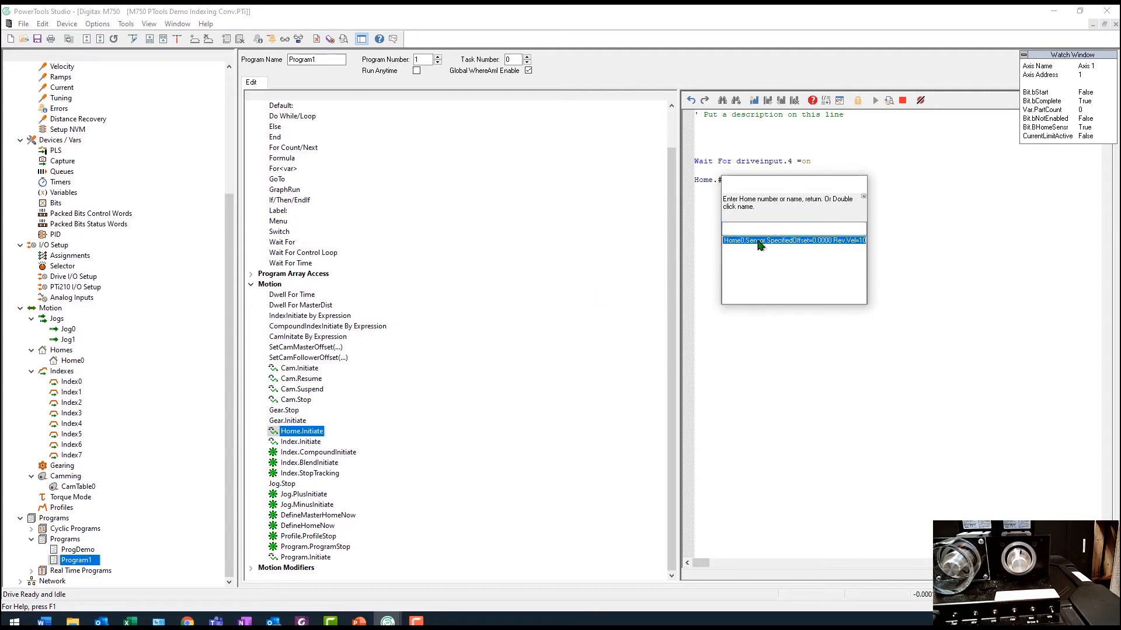
{"action": "double_click", "coordinate": [759, 241]}
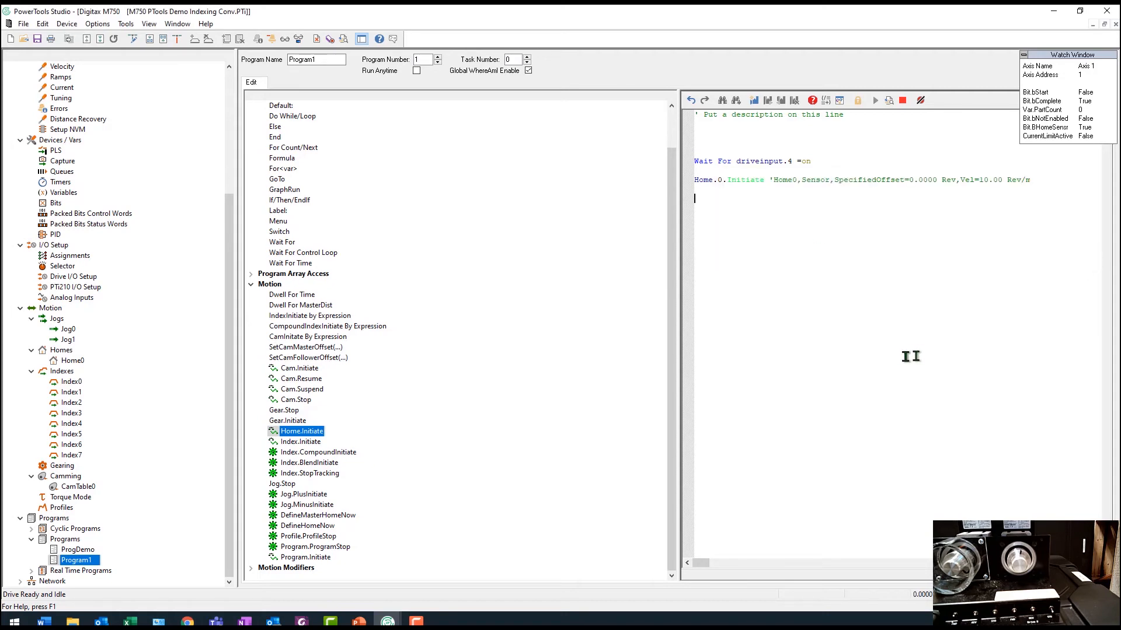
Copy the Wait For driveinput.4 line below the home instruction and change its condition to off.
{"action": "left_click", "coordinate": [800, 201]}
{"action": "left_click_drag", "start_coordinate": [812, 162], "coordinate": [693, 163]}
{"action": "key", "text": "ctrl+c"}
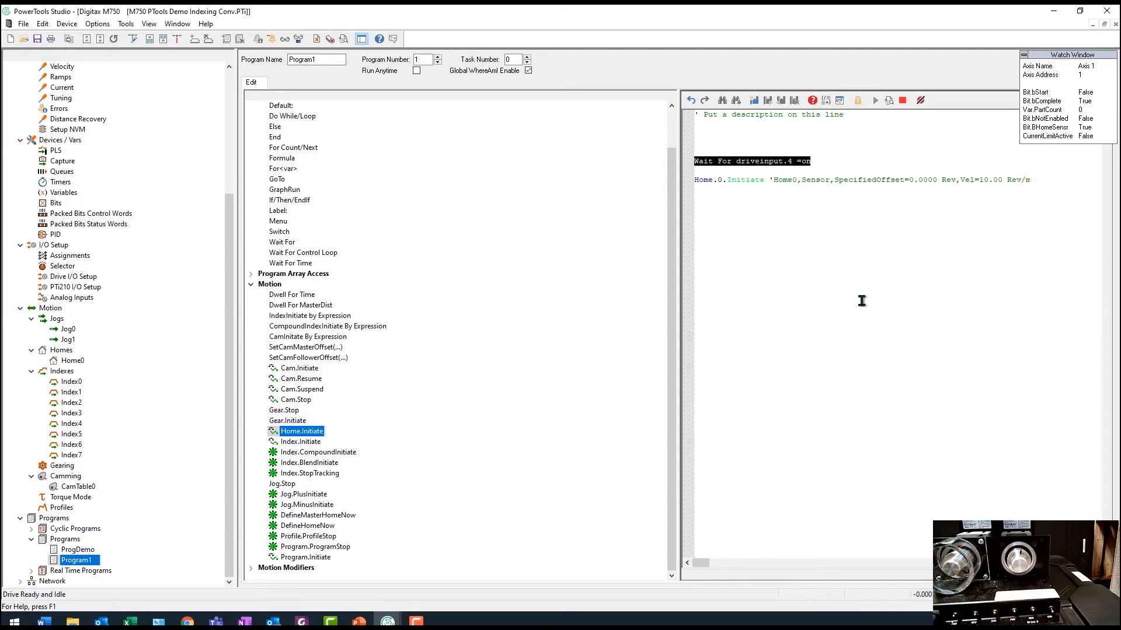
{"action": "left_click", "coordinate": [774, 213]}
{"action": "key", "text": "ctrl+v"}
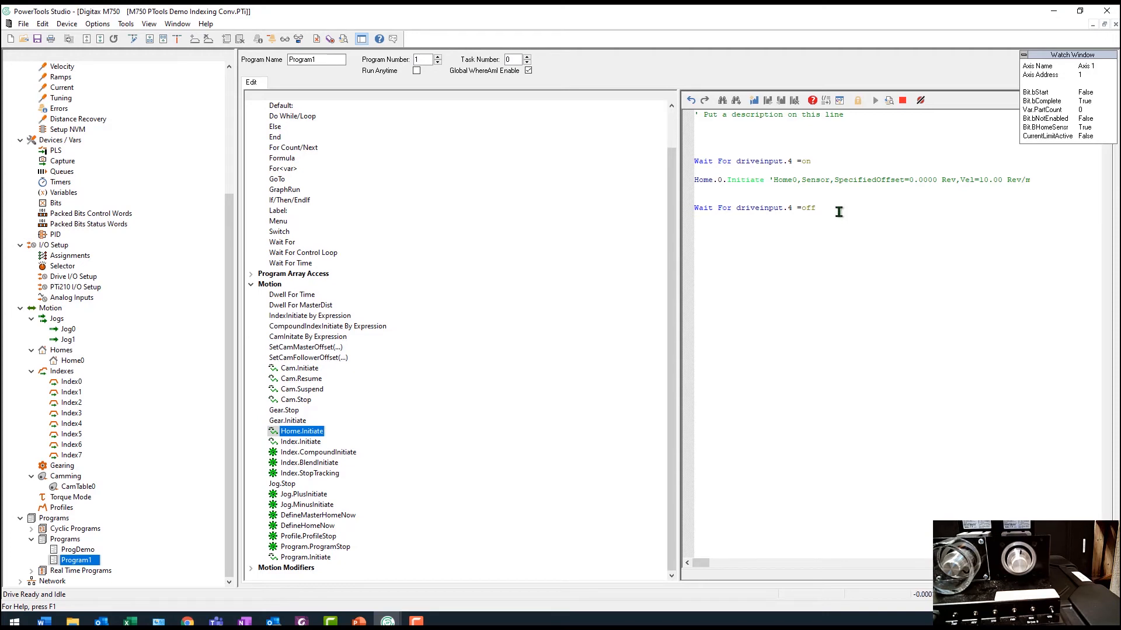
Add an Index.Initiate instruction for Index0 below the second Wait For line.
{"action": "left_click", "coordinate": [298, 443]}
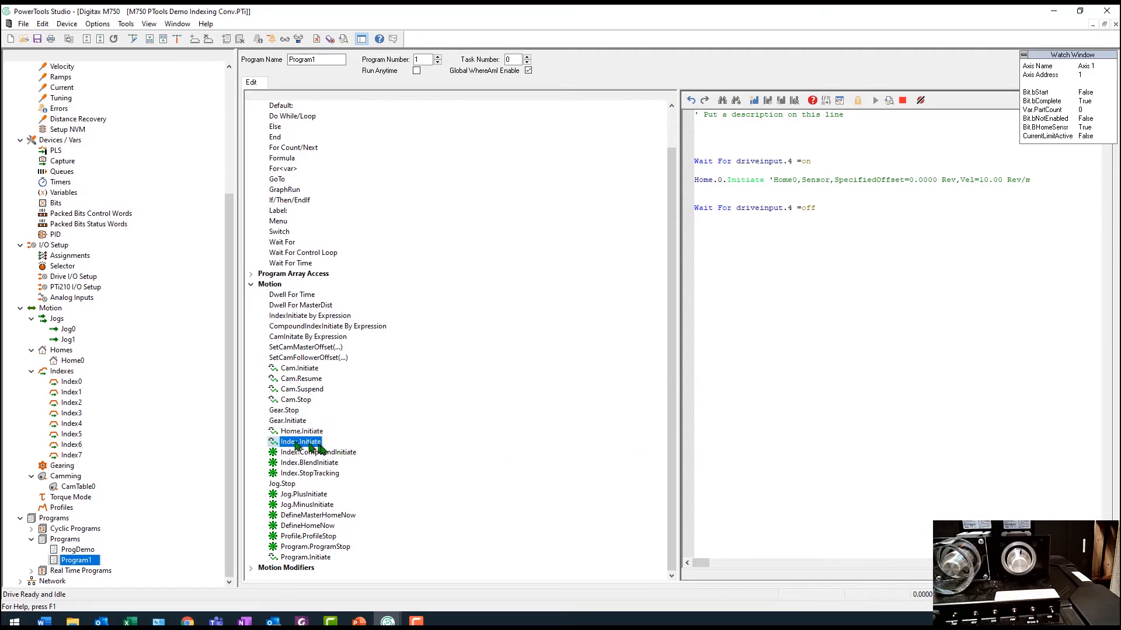
{"action": "left_click_drag", "start_coordinate": [296, 445], "coordinate": [714, 243]}
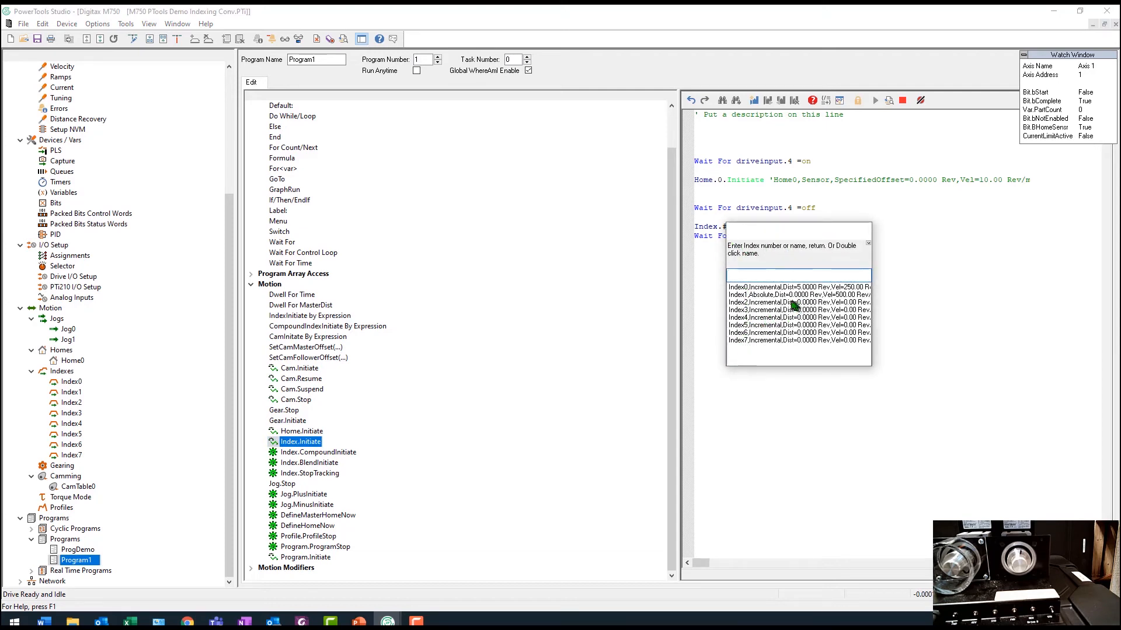
{"action": "double_click", "coordinate": [761, 287]}
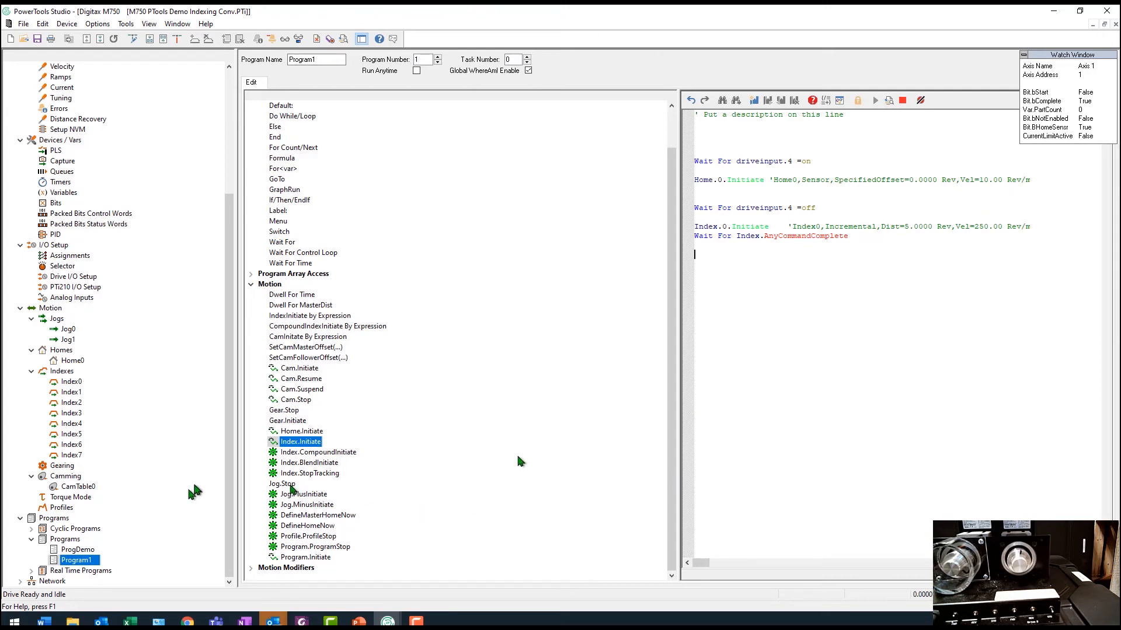
Open the ProgDemo program and review its sample indexing conveyor code from the header through the Do While loop.
{"action": "left_click", "coordinate": [71, 549]}
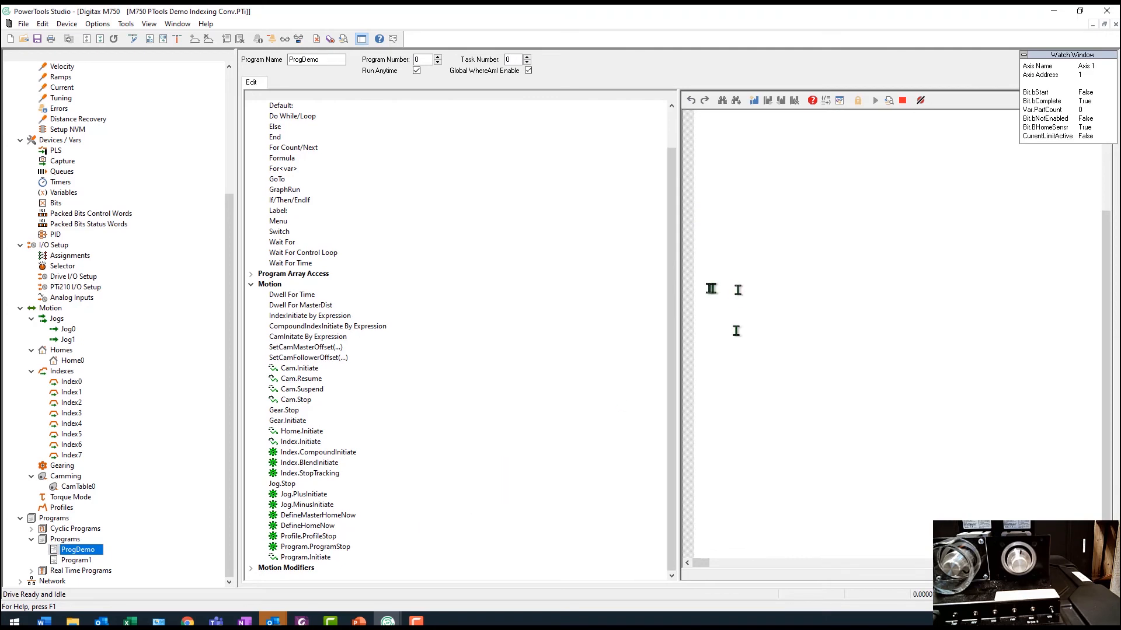
{"action": "left_click_drag", "start_coordinate": [1114, 246], "coordinate": [1114, 175]}
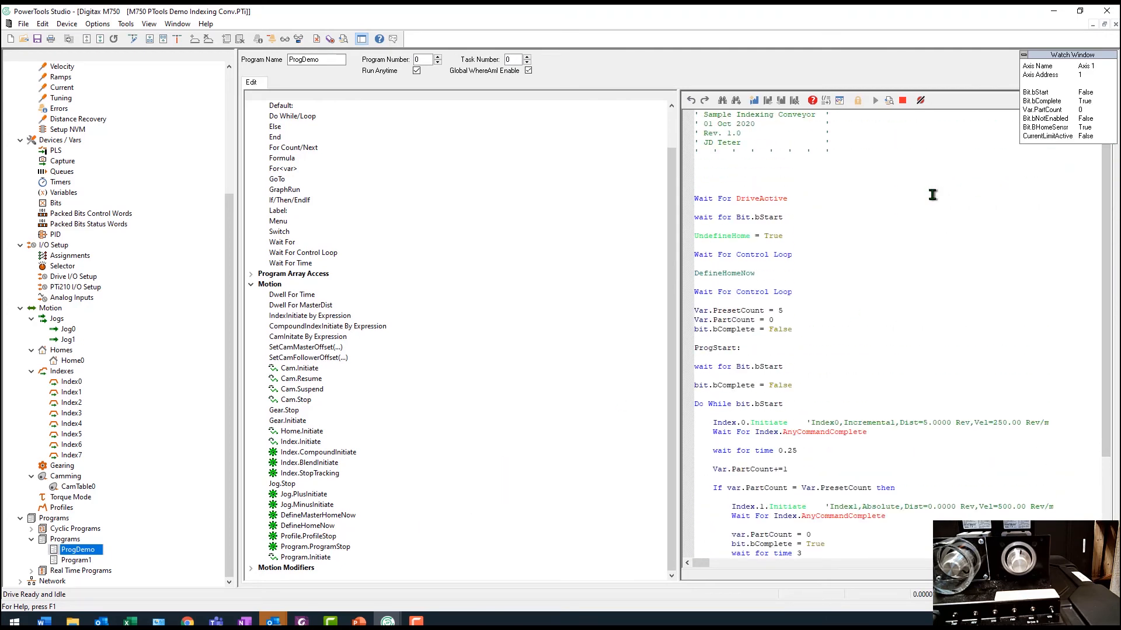
{"action": "scroll", "coordinate": [864, 181], "scroll_direction": "down", "scroll_amount": 1}
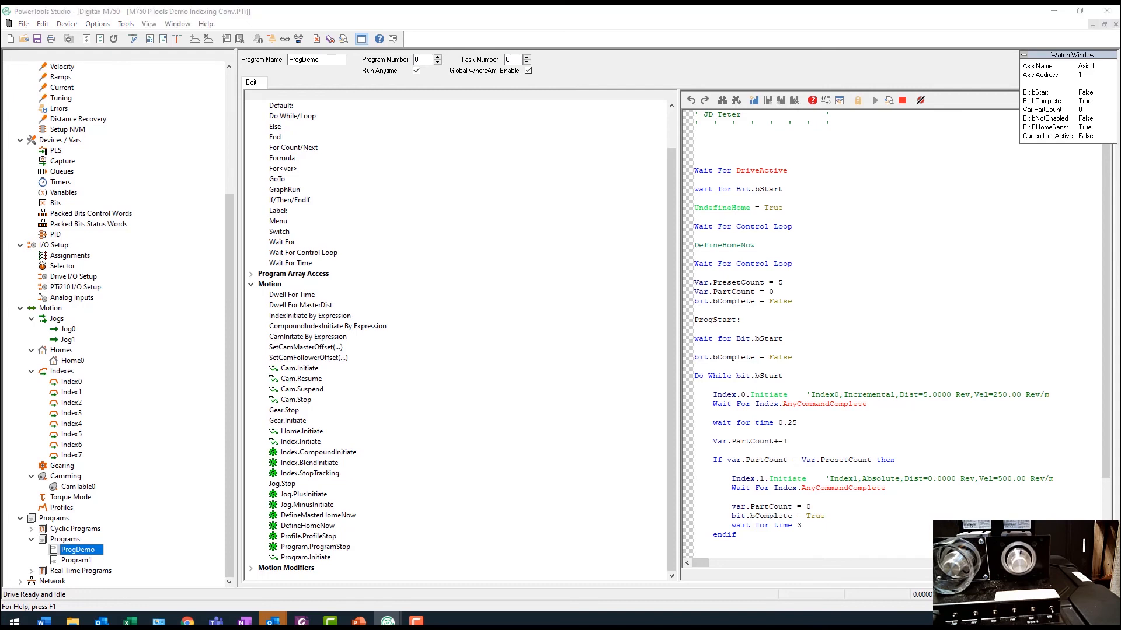
Bring back the Select Parameters window and write Bit.bStart on, then off, to run the ProgDemo indexing cycle.
{"action": "left_click_drag", "start_coordinate": [1120, 249], "coordinate": [891, 204]}
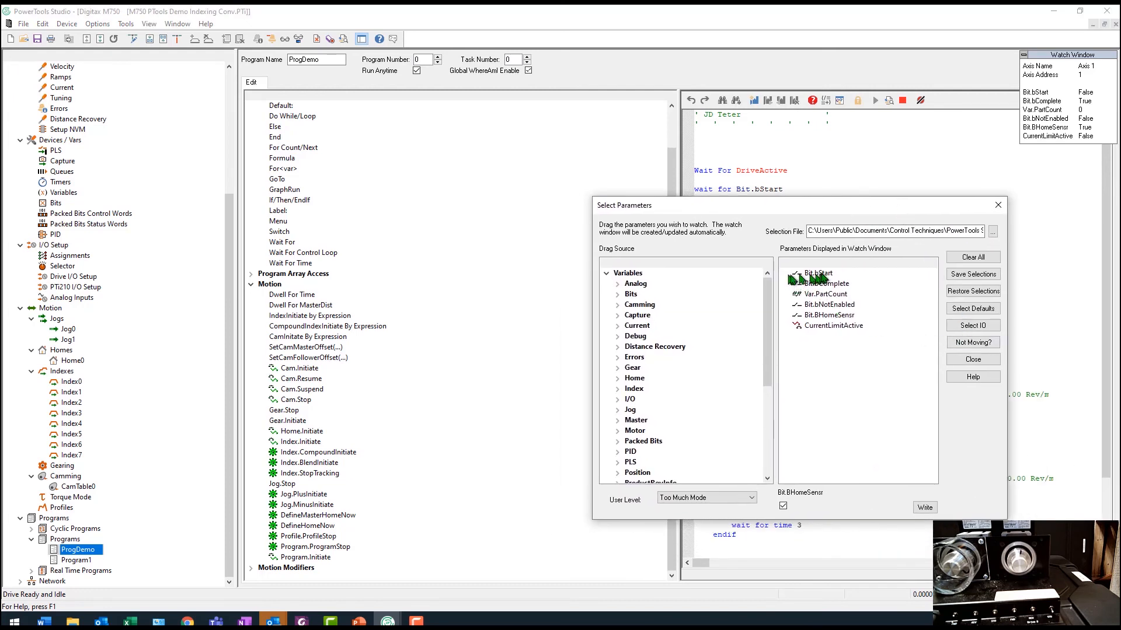
{"action": "left_click", "coordinate": [818, 274]}
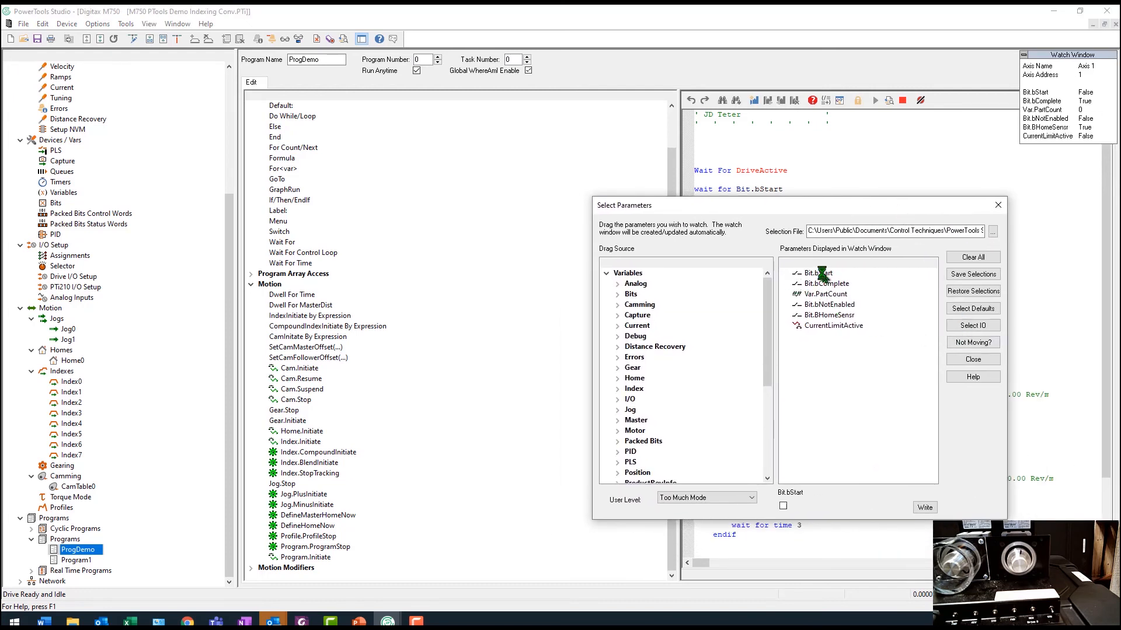
{"action": "left_click", "coordinate": [783, 507]}
{"action": "left_click", "coordinate": [925, 507]}
{"action": "left_click_drag", "start_coordinate": [797, 206], "coordinate": [393, 127]}
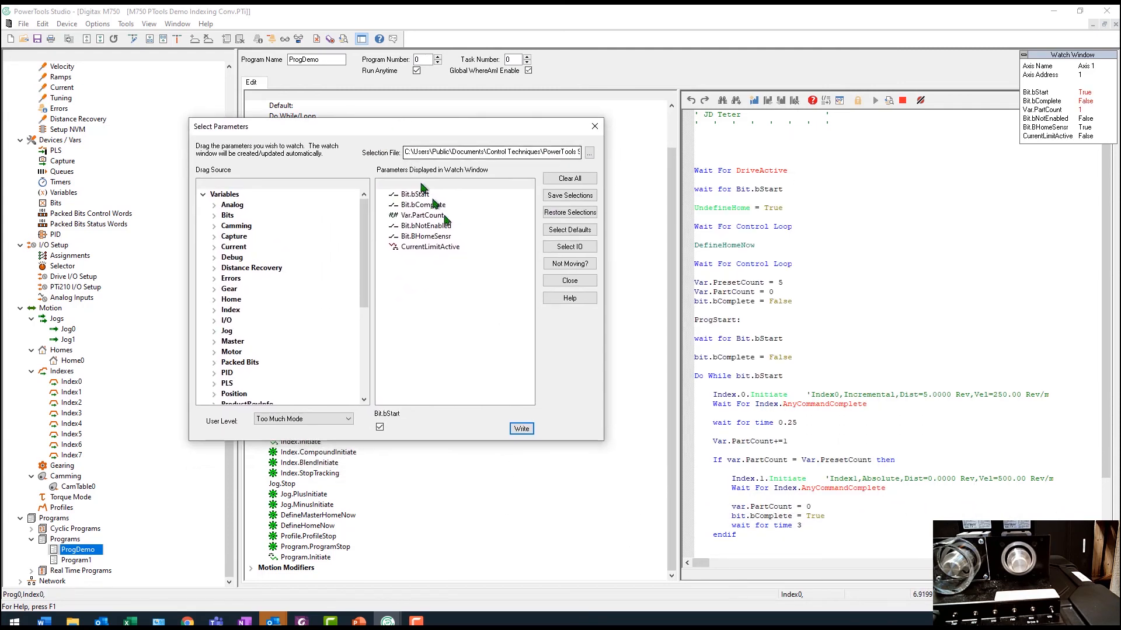
{"action": "left_click", "coordinate": [379, 427]}
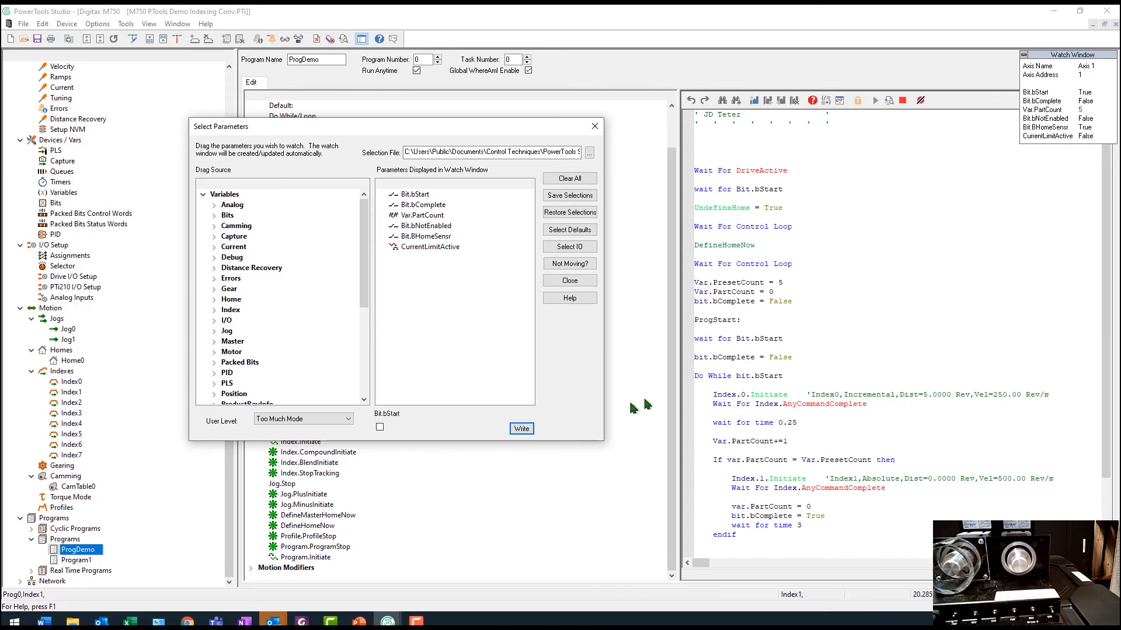
{"action": "left_click", "coordinate": [521, 431]}
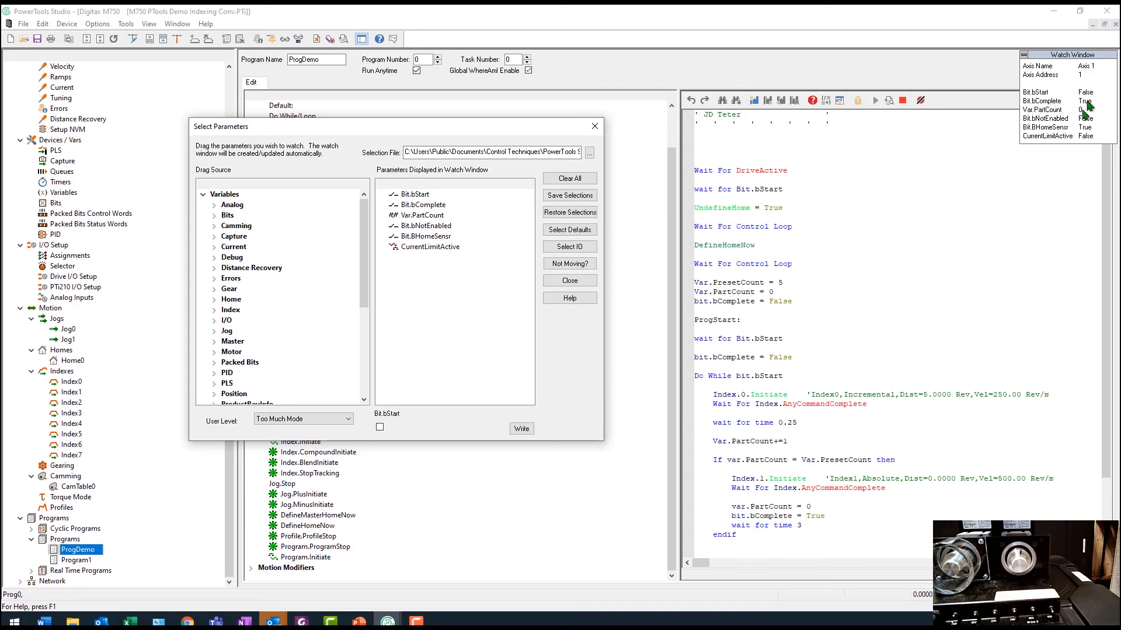
Rerun the ProgDemo cycle by writing Bit.bStart on and off again, and move the Select Parameters window out of view.
{"action": "left_click", "coordinate": [380, 429]}
{"action": "left_click", "coordinate": [522, 429]}
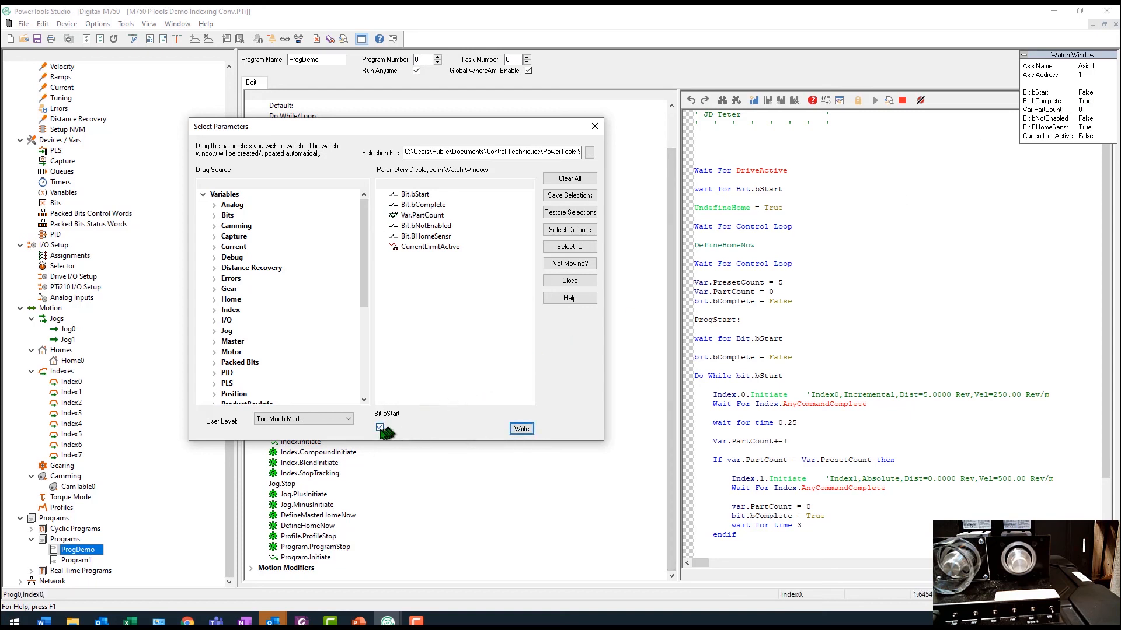
{"action": "left_click", "coordinate": [380, 429]}
{"action": "left_click", "coordinate": [521, 429]}
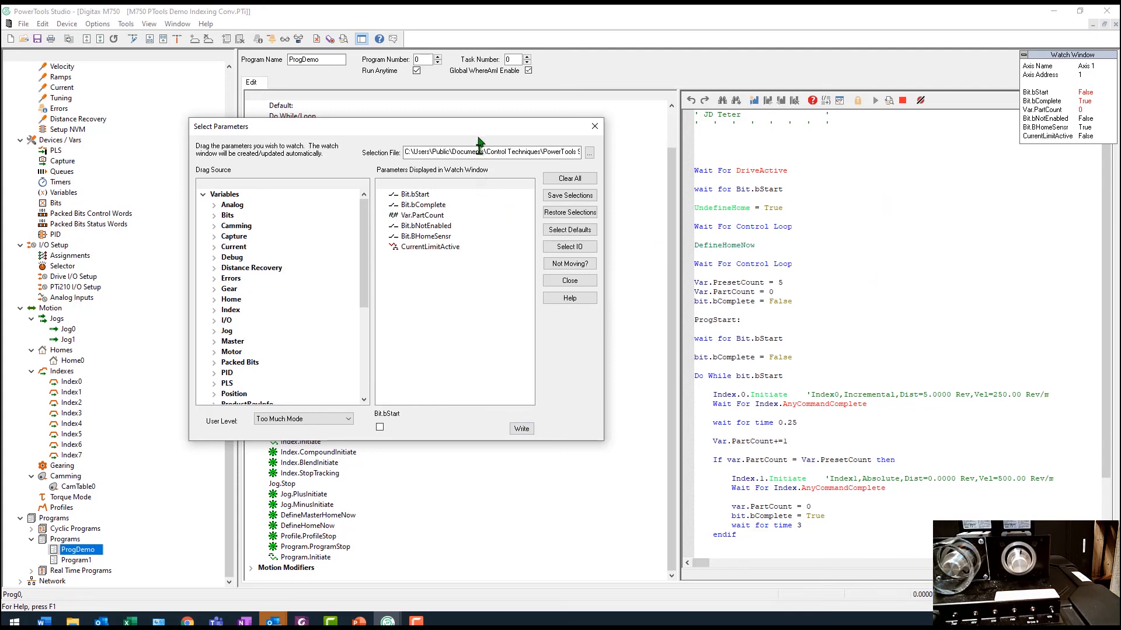
{"action": "mouse_move", "coordinate": [478, 136]}
{"action": "left_mouse_down"}
{"action": "mouse_move", "coordinate": [505, 135]}
{"action": "mouse_move", "coordinate": [521, 153]}
{"action": "mouse_move", "coordinate": [470, 152]}
{"action": "left_mouse_up"}
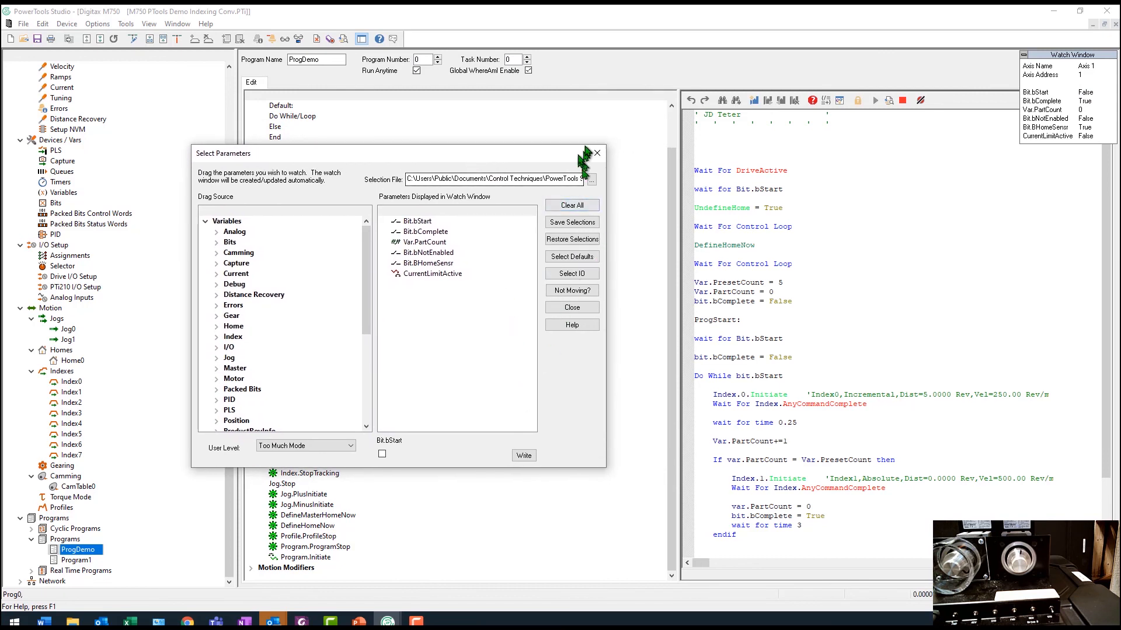
{"action": "left_click_drag", "start_coordinate": [570, 150], "coordinate": [1120, 159]}
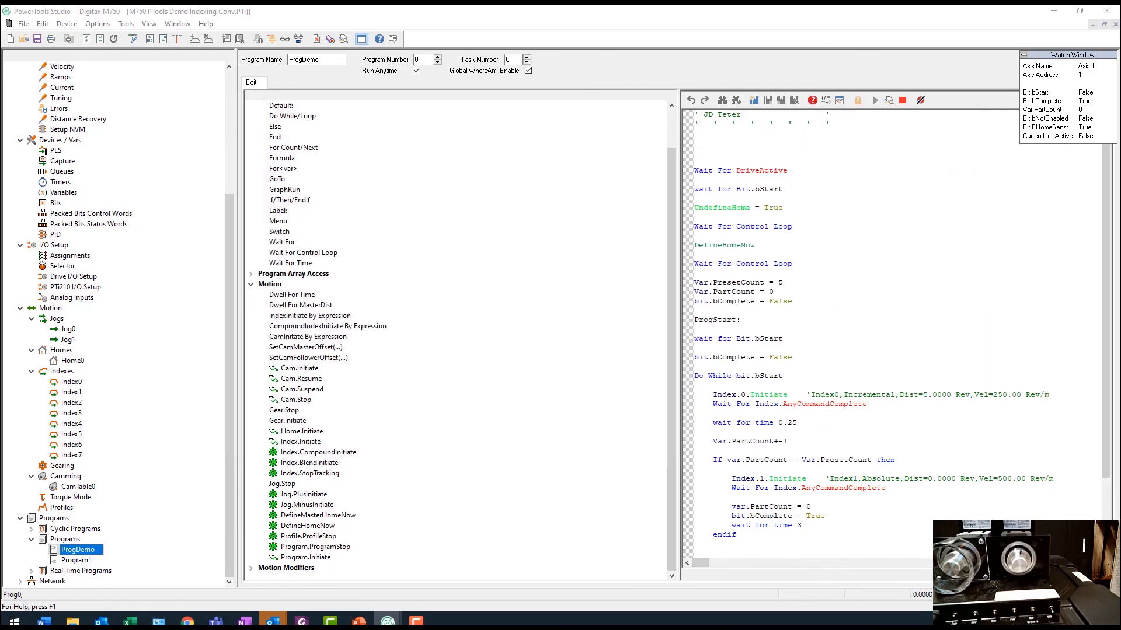